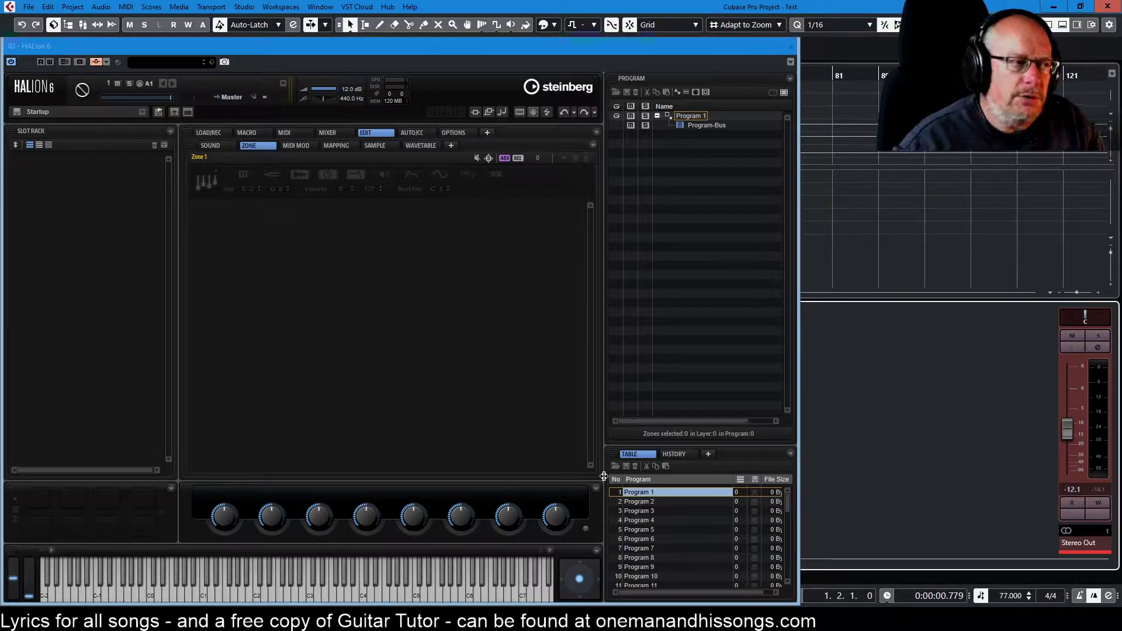
Step: Load the Ice Deposit preset into Program 1 with Load Program
right_click(647, 492)
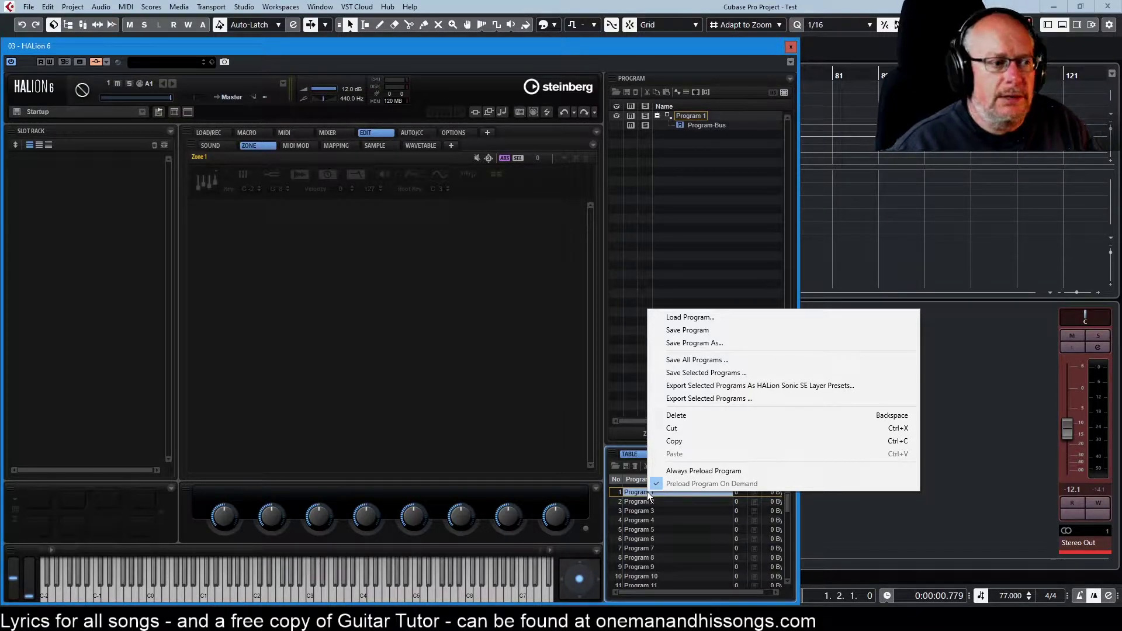
click(723, 314)
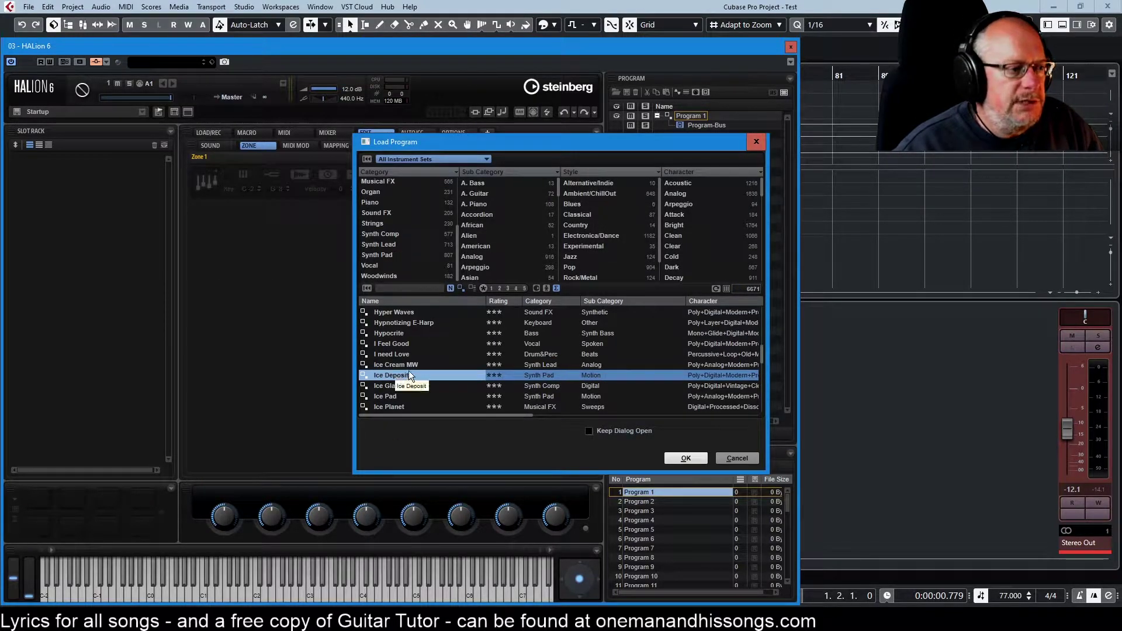
click(685, 458)
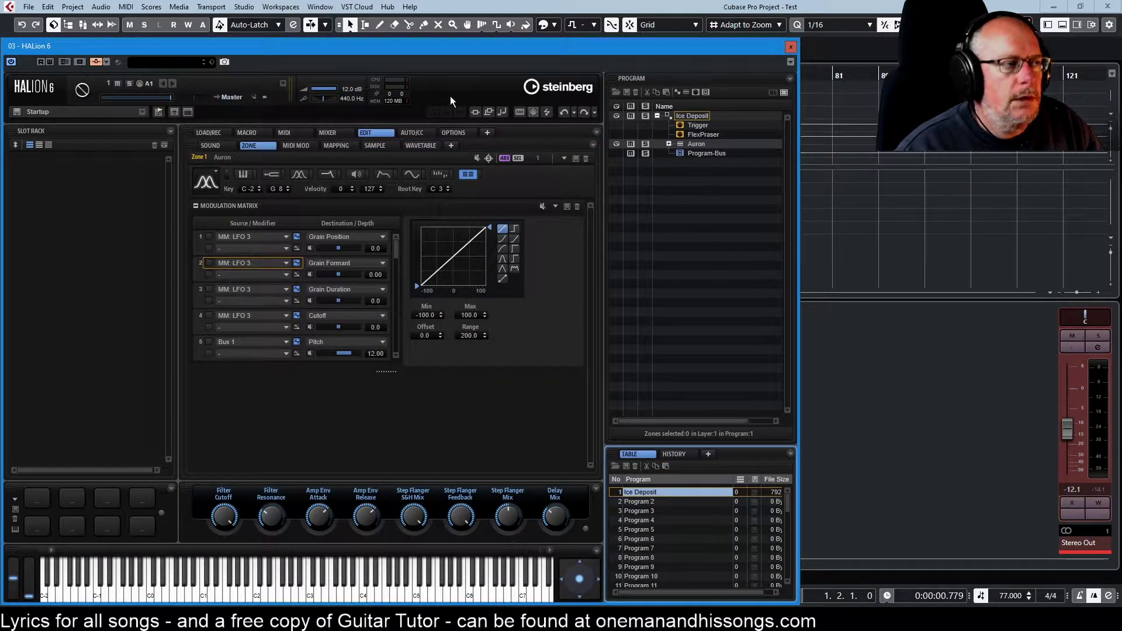
Step: Expand Auron and Auron-Bus in the Program tree, then inspect the Trigger and FlexPhraser modules
click(669, 143)
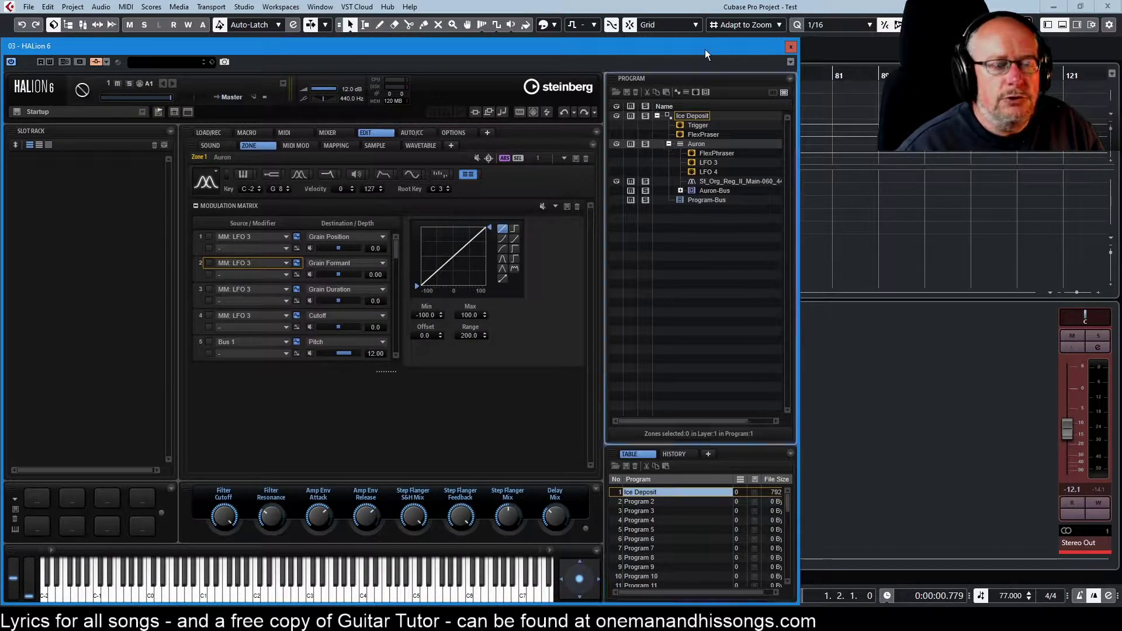
click(680, 191)
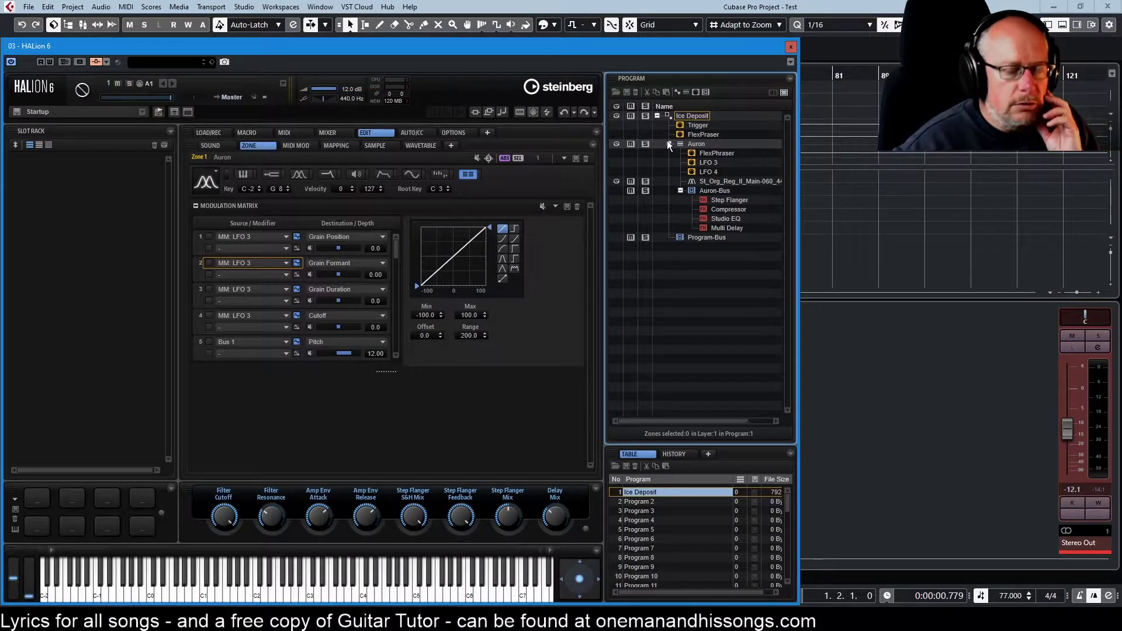
click(696, 126)
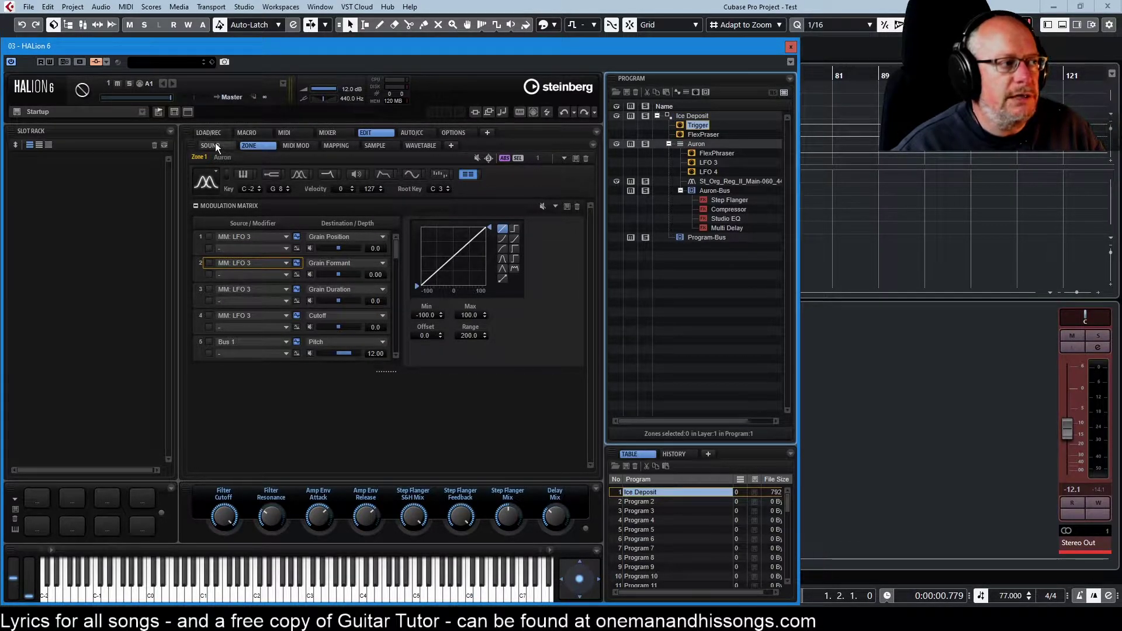
click(212, 145)
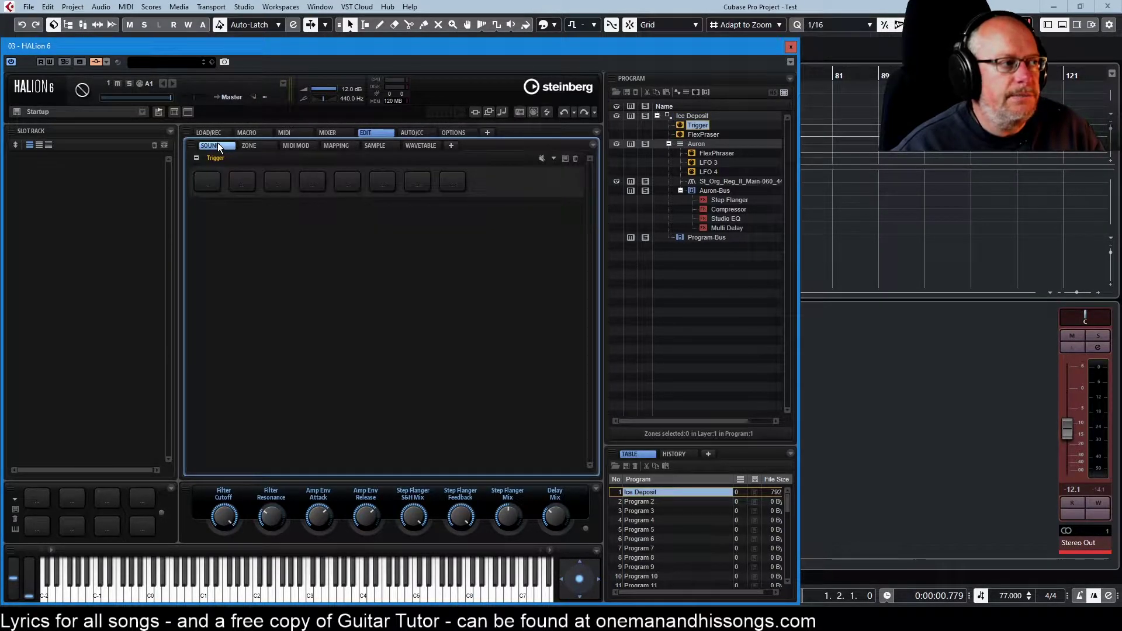
click(703, 135)
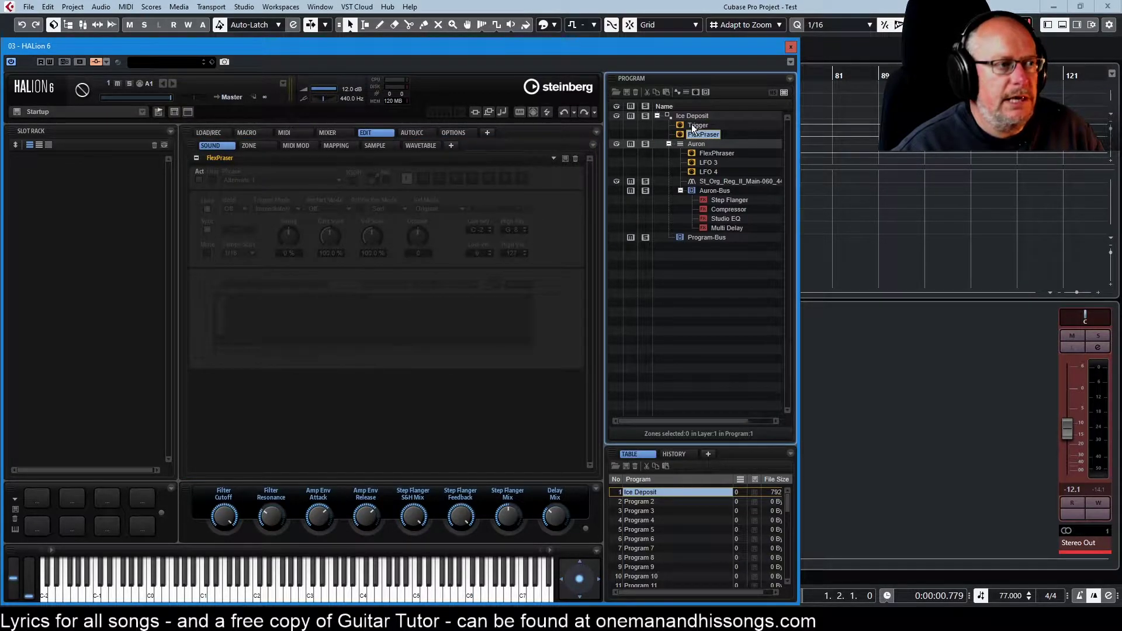
click(694, 127)
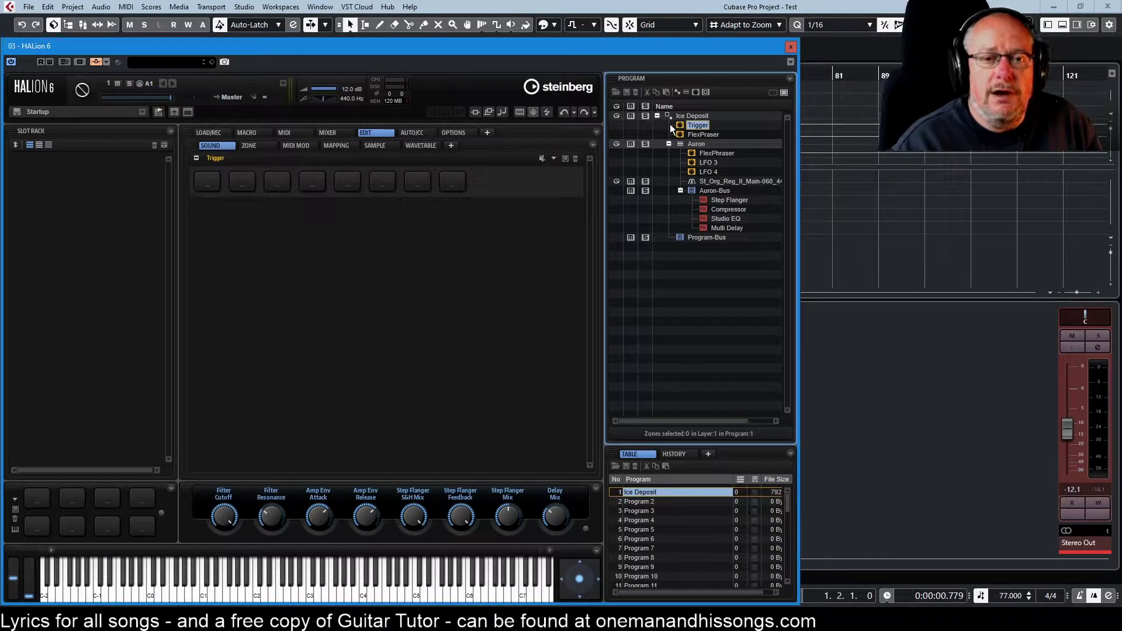
Step: View the modulation matrix, compare Trigger and FlexPhraser again, then select LFO 3
click(248, 145)
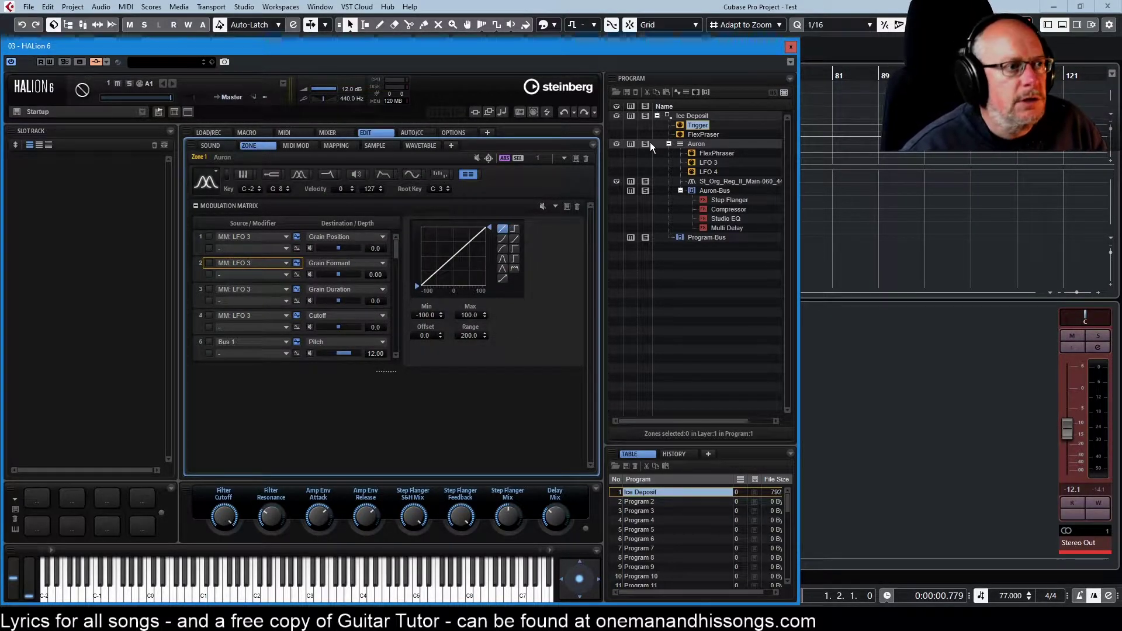
click(701, 135)
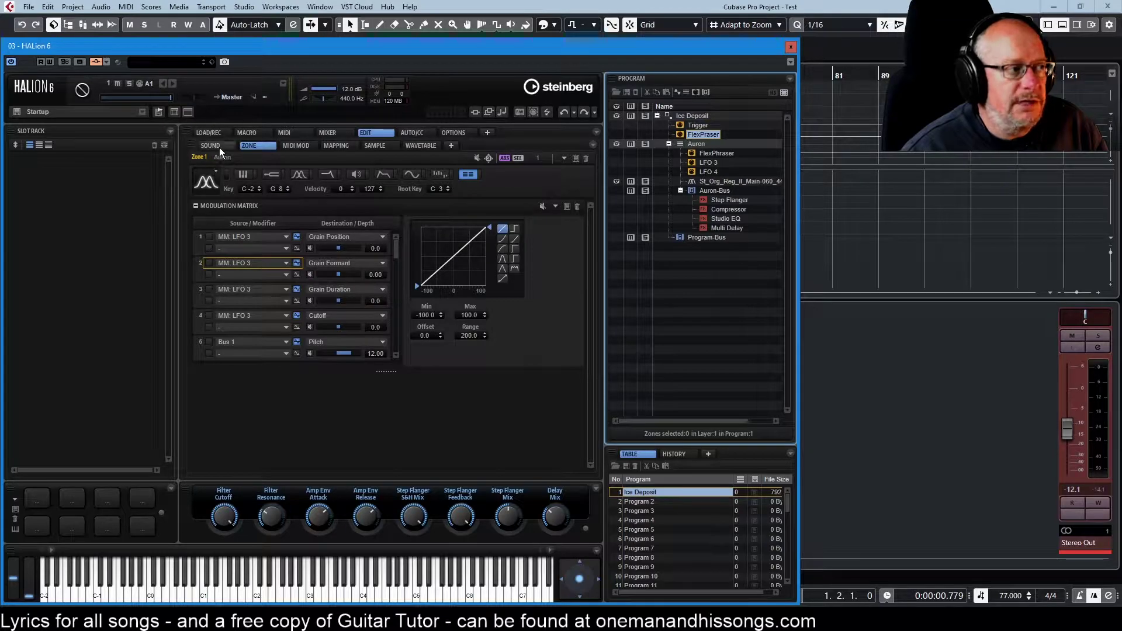
click(219, 146)
click(684, 124)
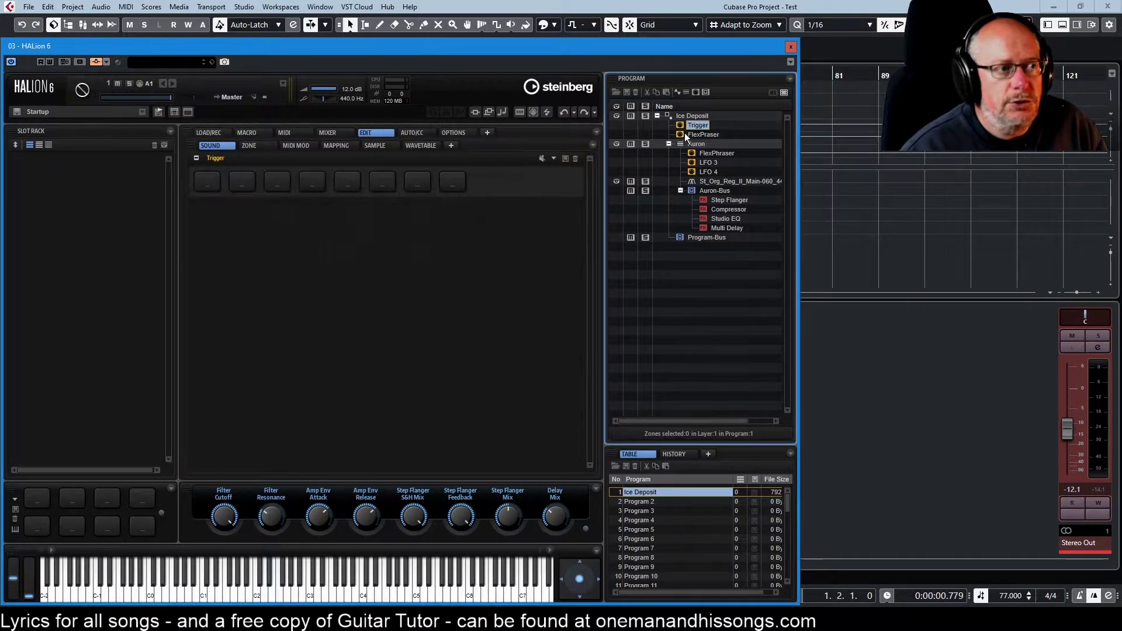
click(684, 132)
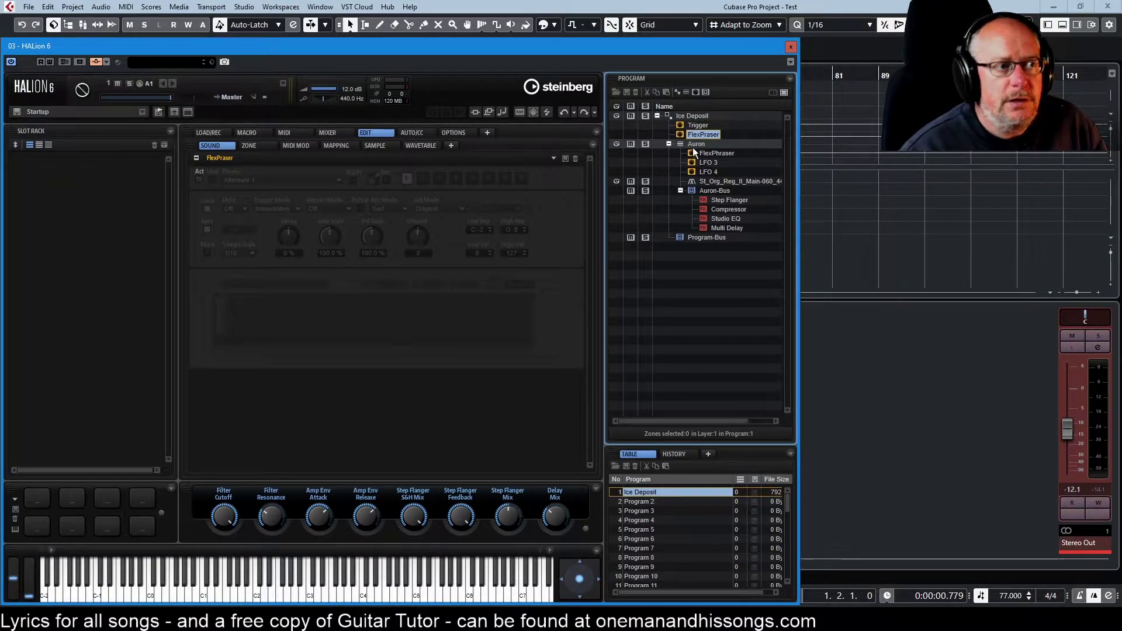
click(704, 153)
click(696, 161)
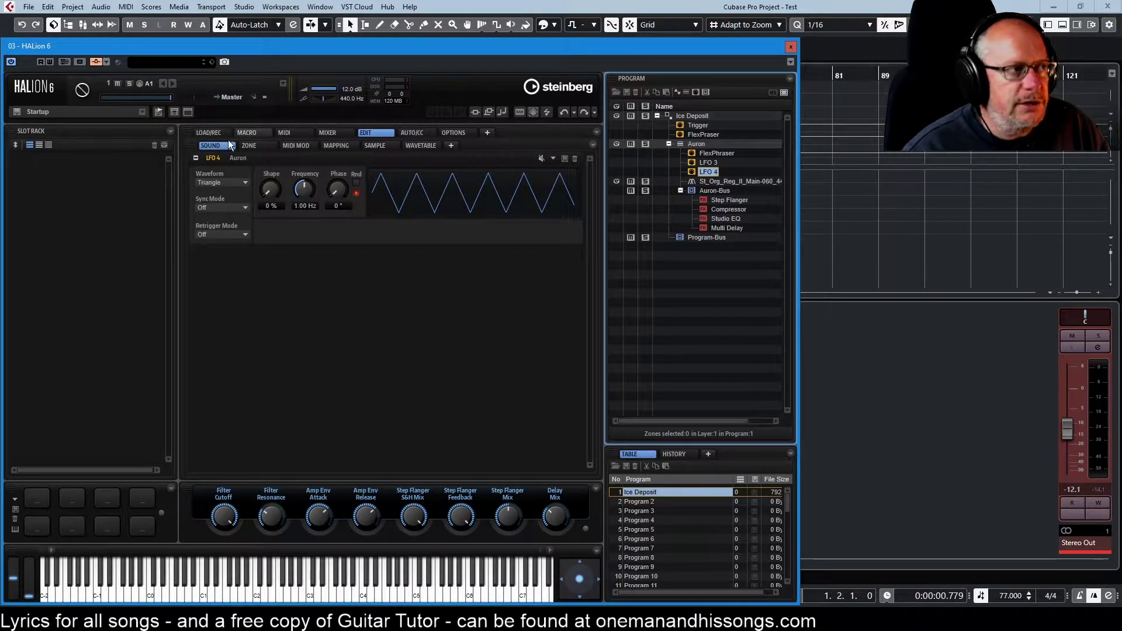
Step: Show the St_Org_Reg_II_Main-060_44 zone's Grain Osc sample page and put Ice Deposit in Slot Rack slot 1
click(710, 181)
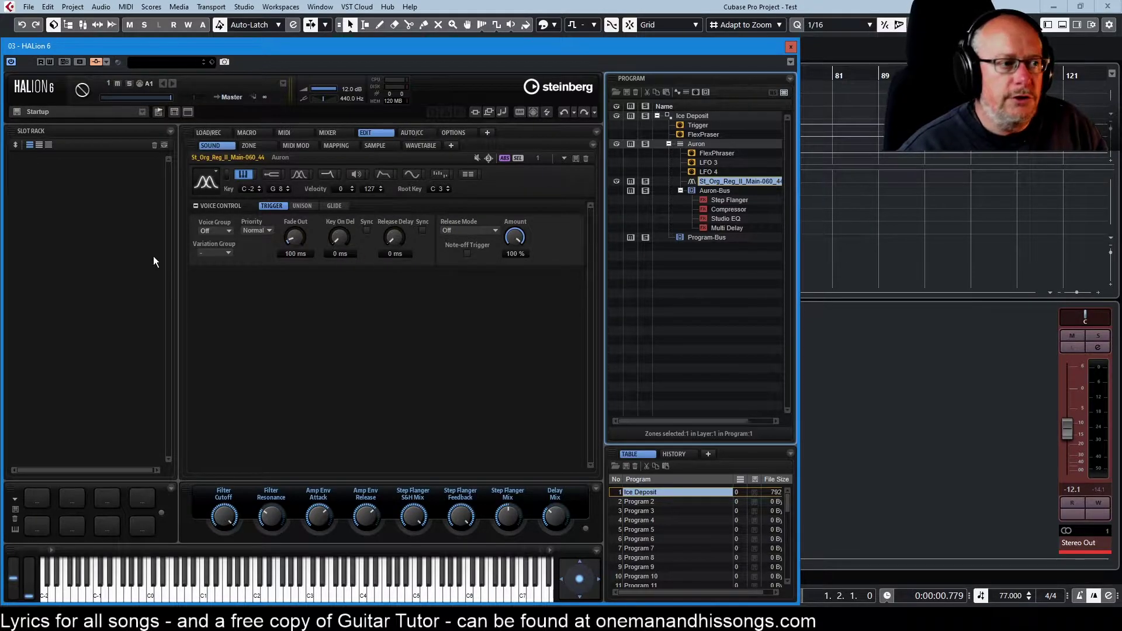
click(296, 173)
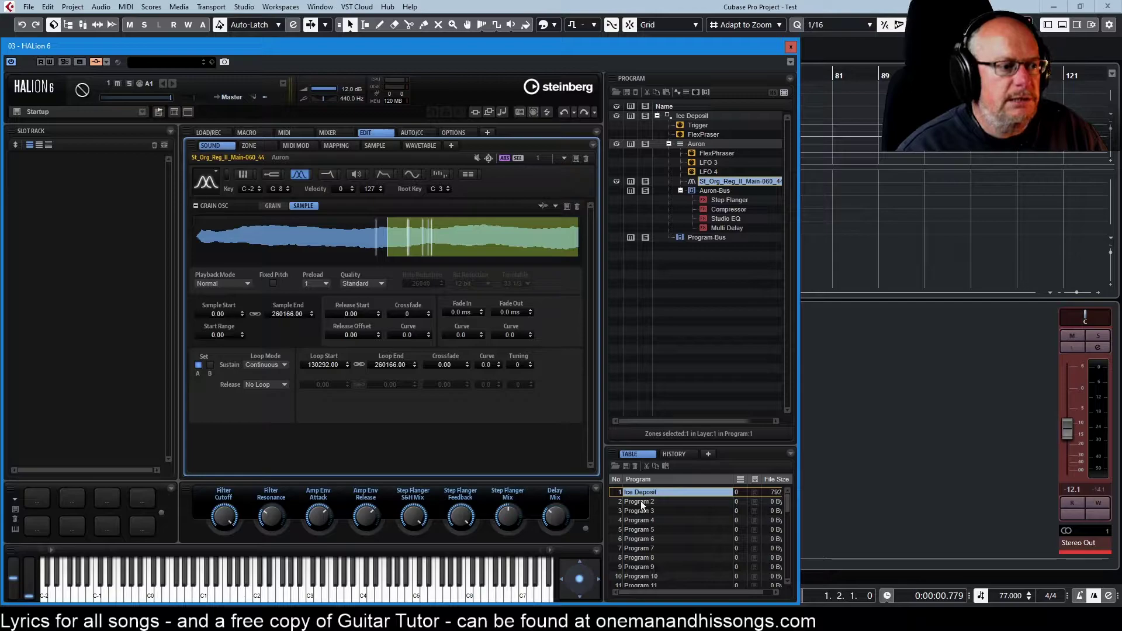
drag(640, 491, 52, 174)
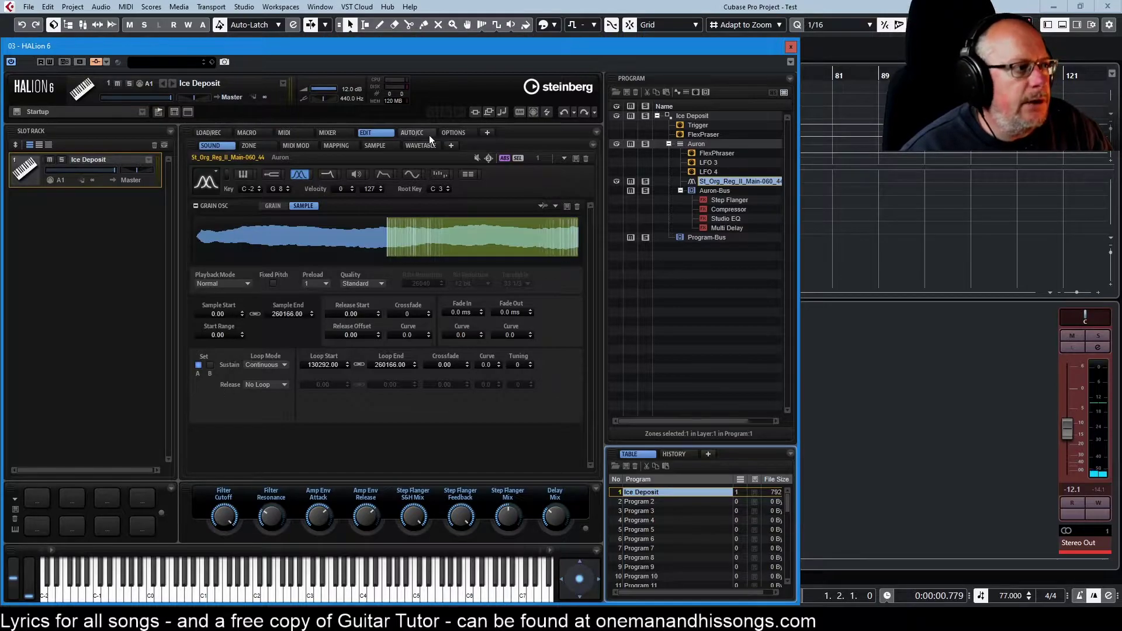
Step: Review the Voice Control Unison, Glide and Trigger settings
click(242, 175)
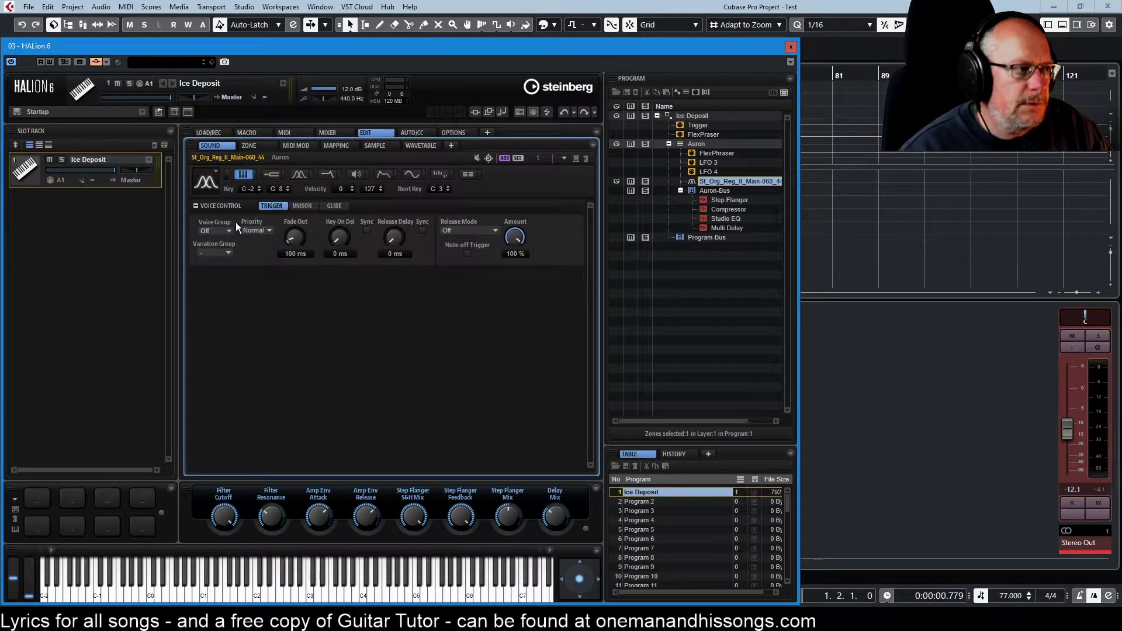
click(298, 206)
click(335, 206)
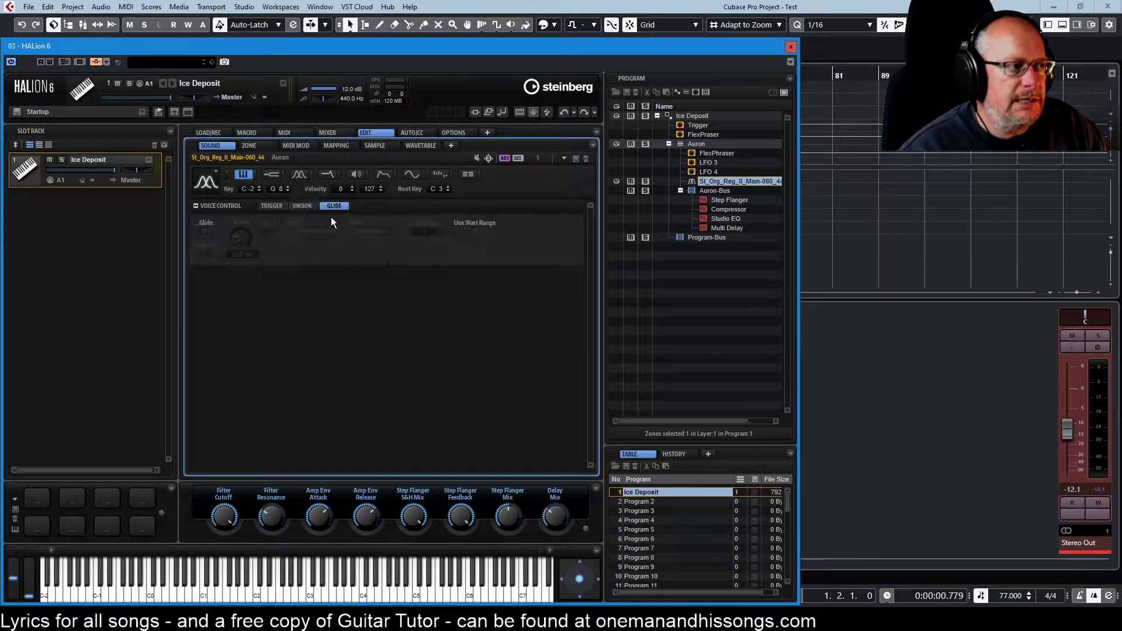
click(272, 206)
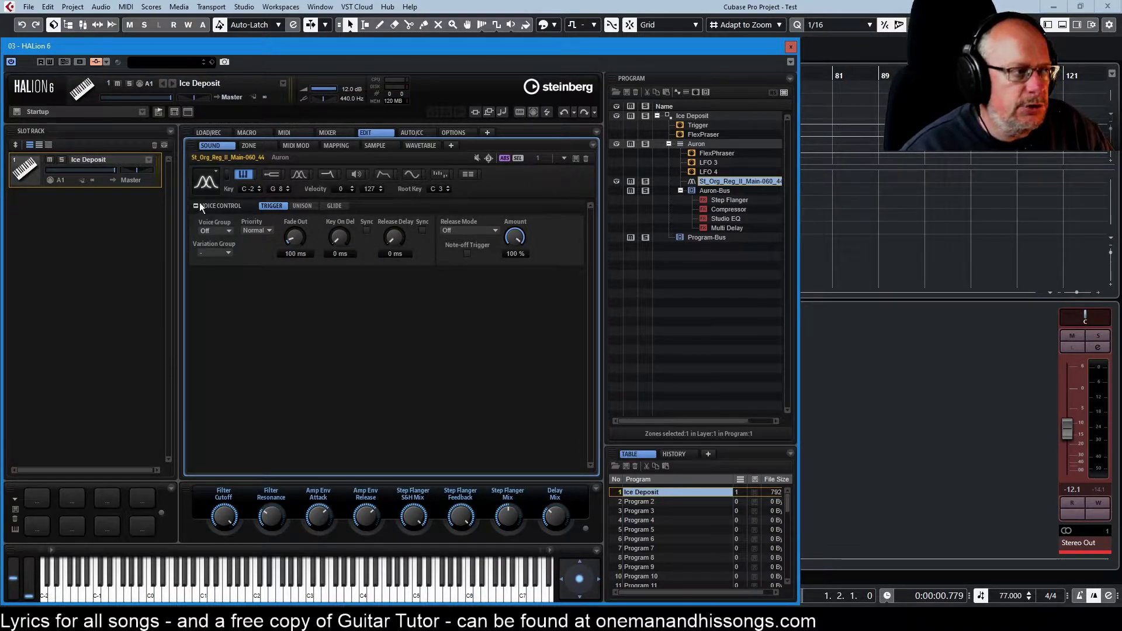
Step: Check the Pitch settings, then display the Grain Osc GRAIN parameters
click(269, 172)
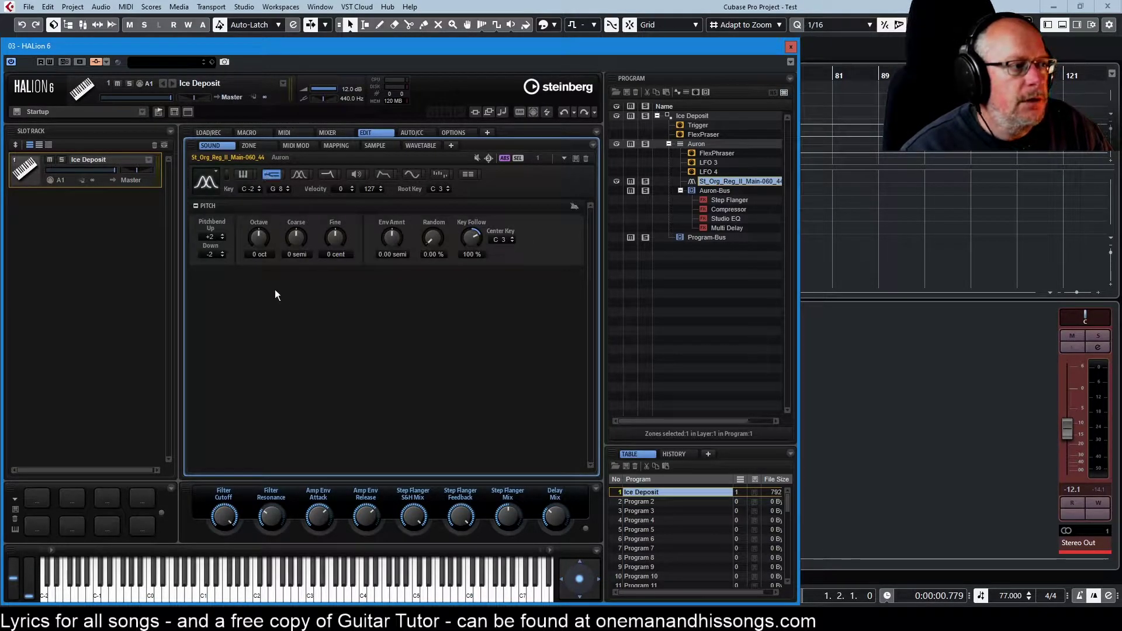
click(296, 172)
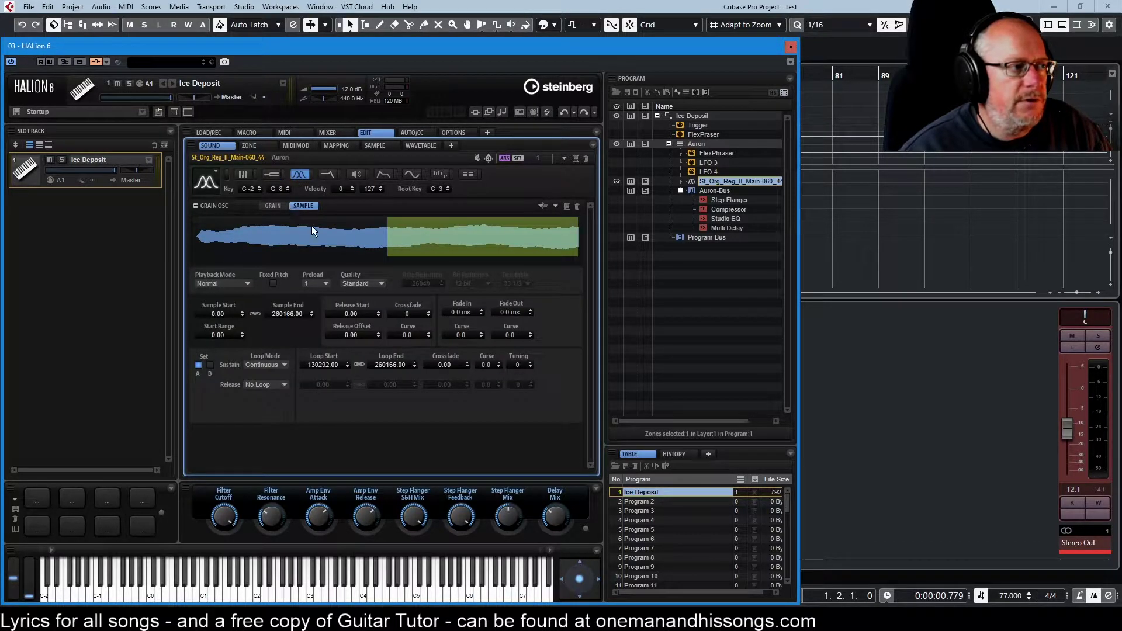
click(269, 208)
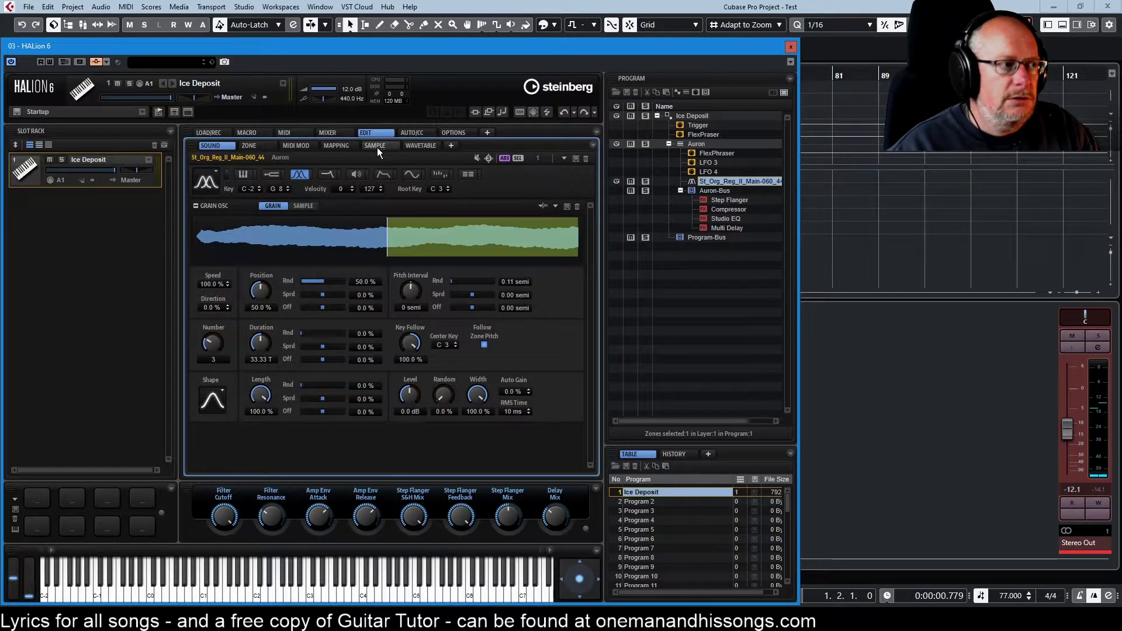
Step: Display the Grain Osc SAMPLE page with its start/end and loop settings
click(305, 206)
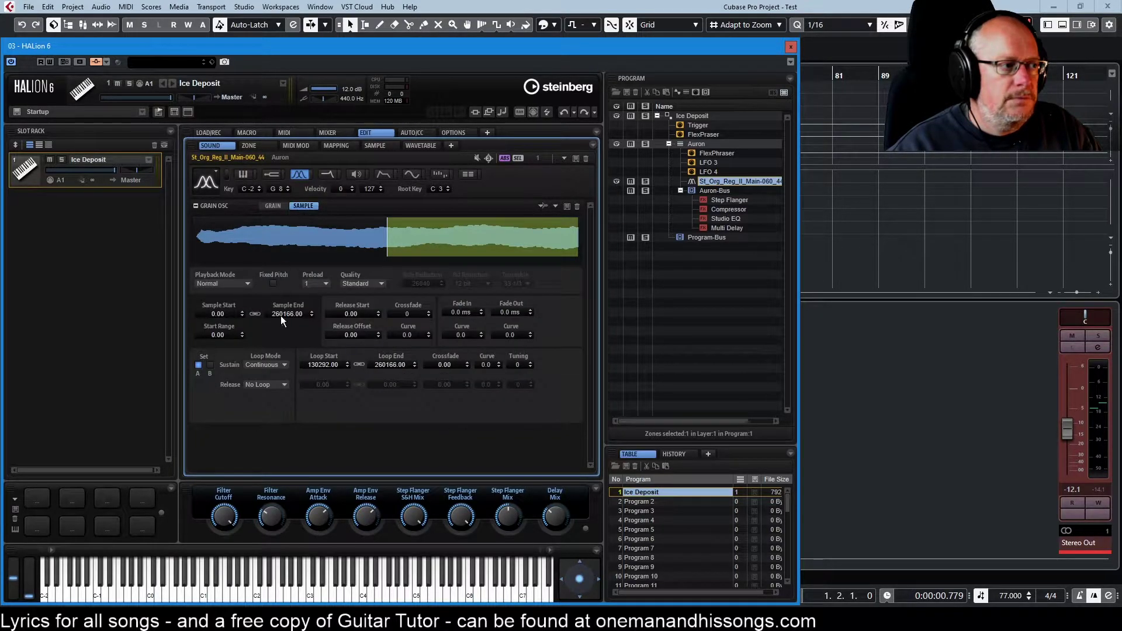
Step: Set Sustain Loop Mode to No Loop, back to Continuous, then show the Filter settings
click(271, 366)
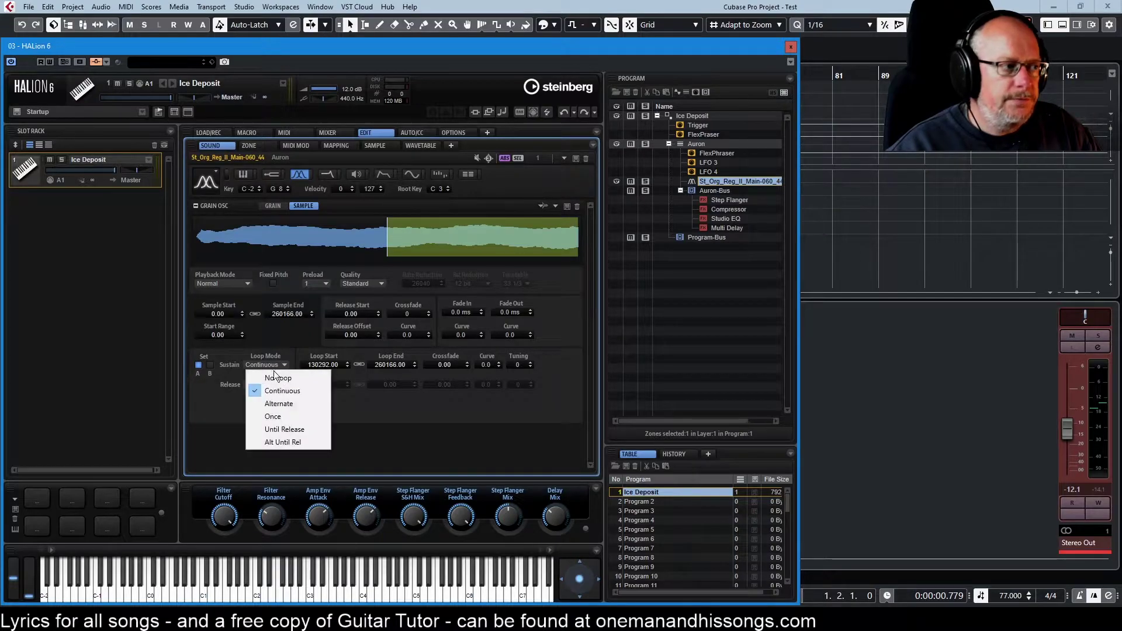
click(278, 378)
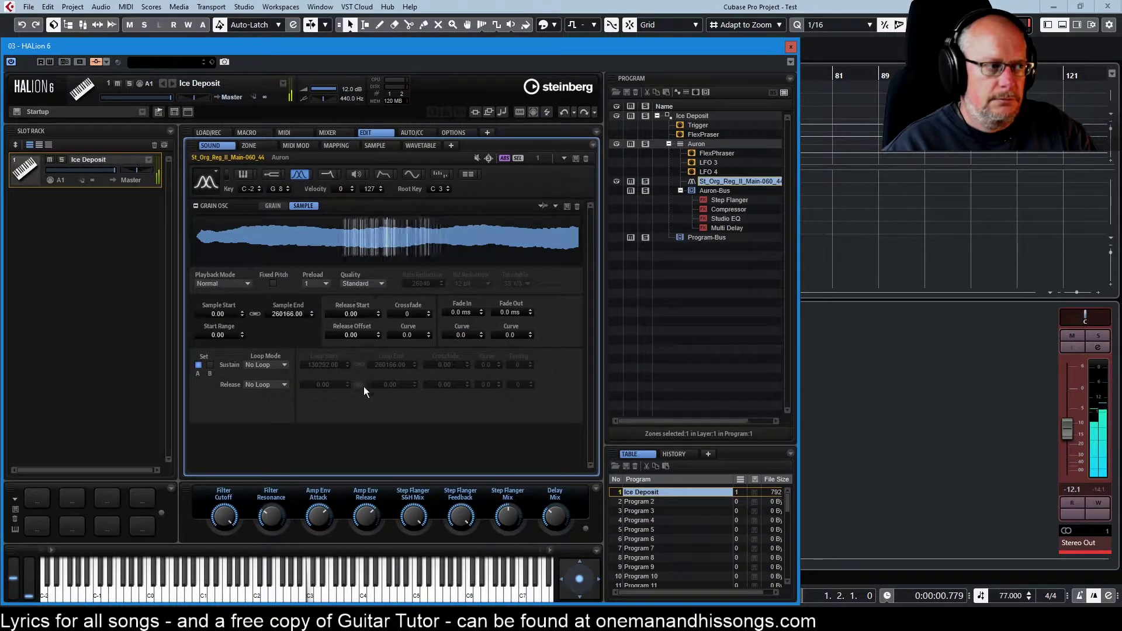
click(264, 364)
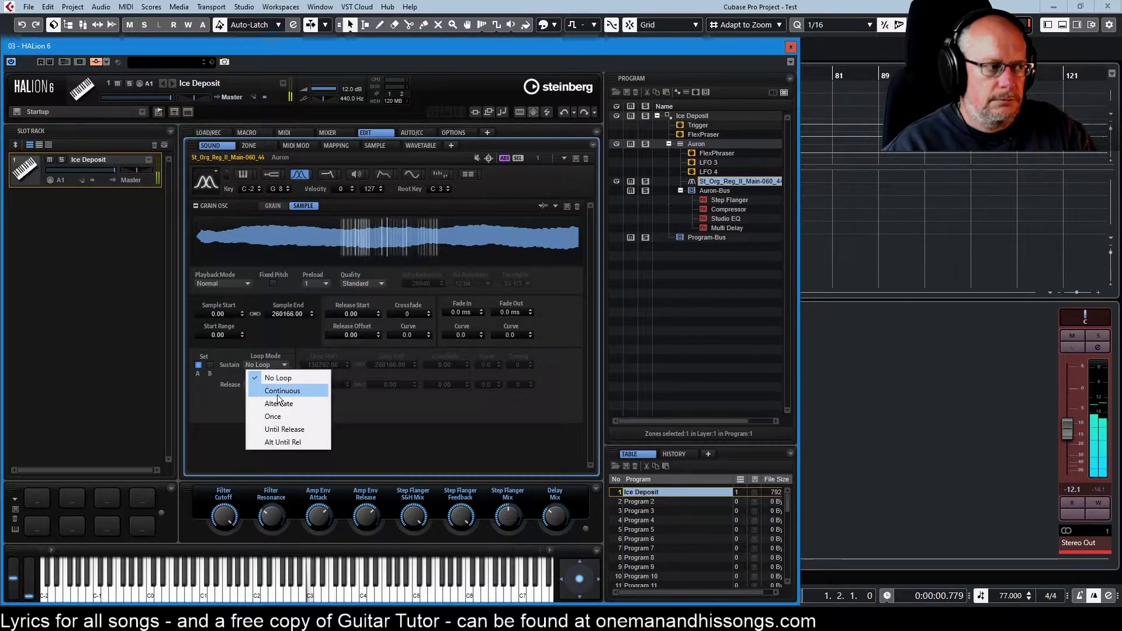
click(277, 391)
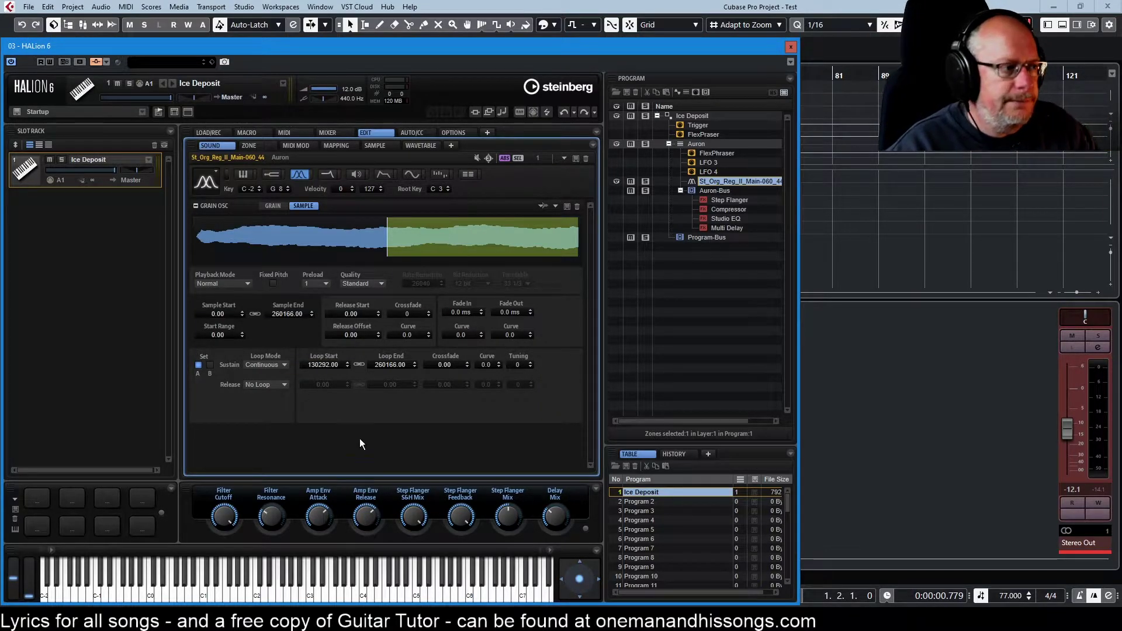
click(328, 174)
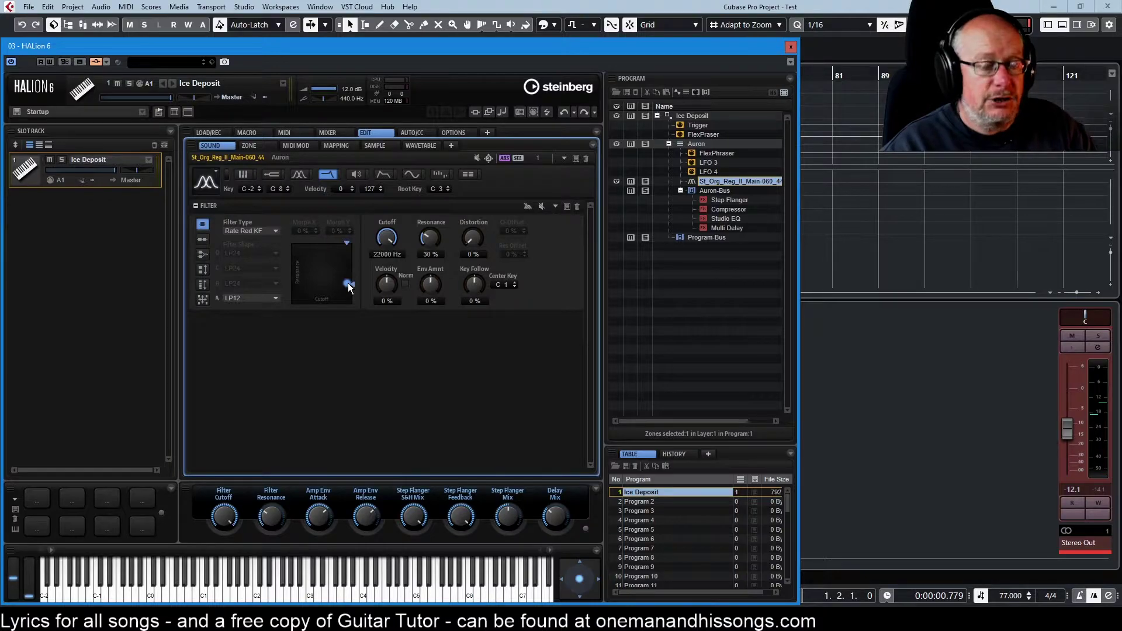
Step: Drag the Cutoff/Resonance pad to about 763 Hz cutoff and 33% resonance, then view Amplifier
drag(348, 282, 329, 268)
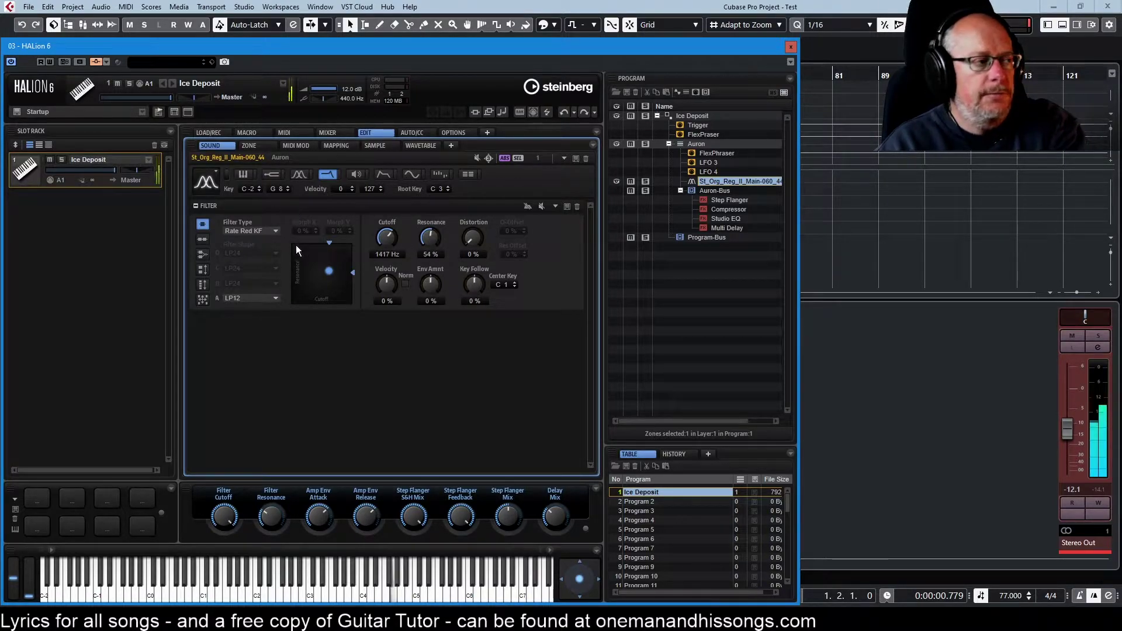
drag(334, 267, 336, 266)
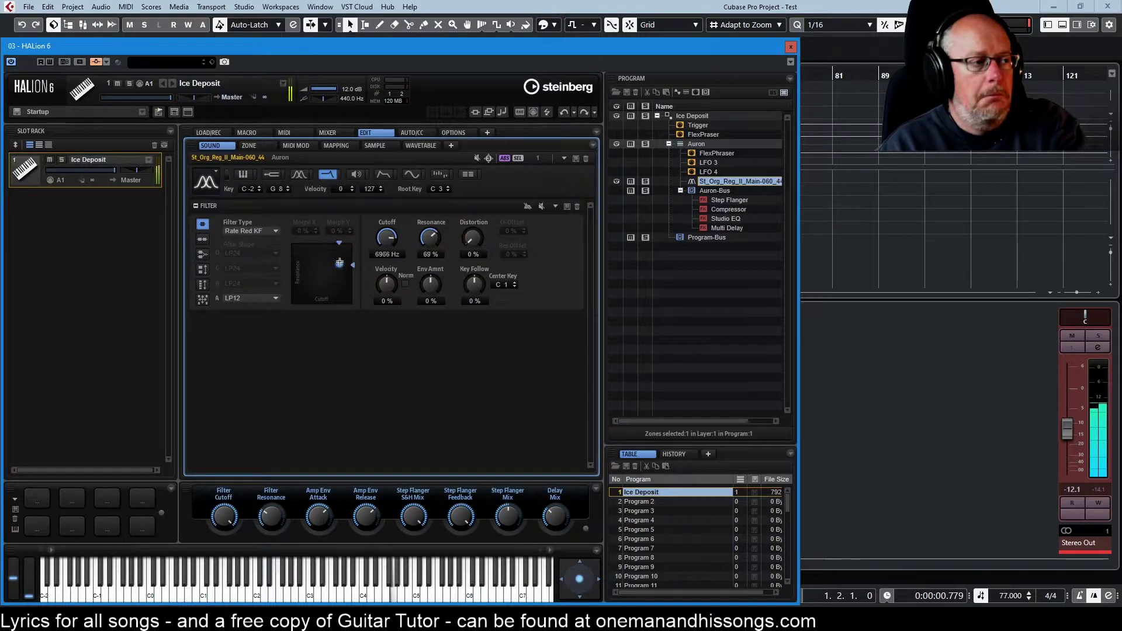
mouse_move(335, 258)
mouse_down()
mouse_move(310, 284)
mouse_move(348, 260)
mouse_move(339, 245)
mouse_move(329, 278)
mouse_up()
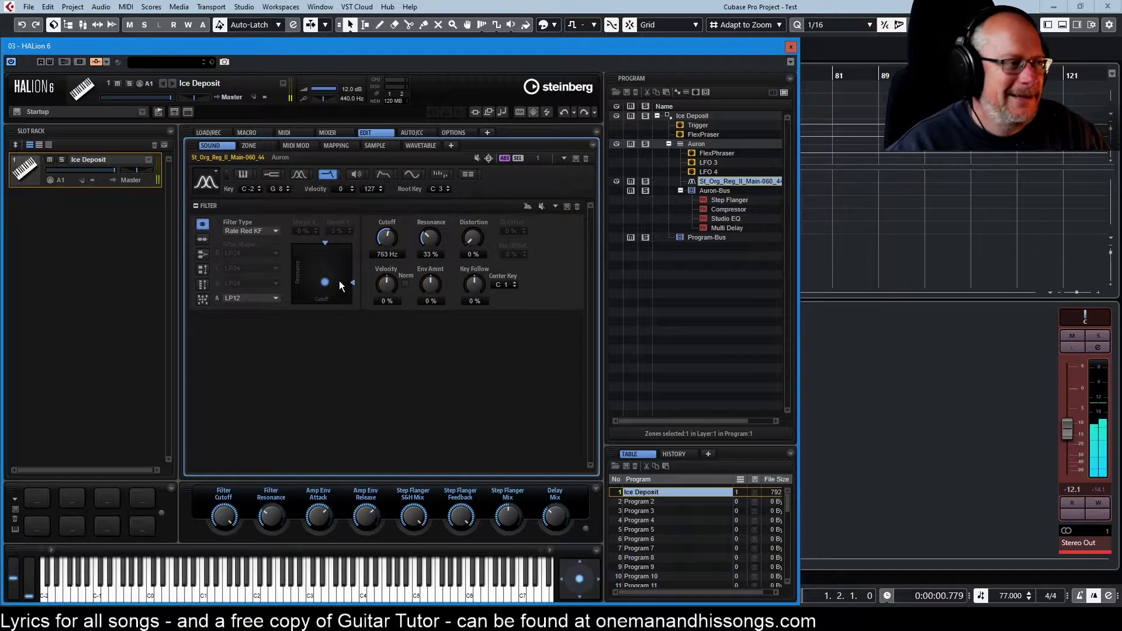
click(352, 174)
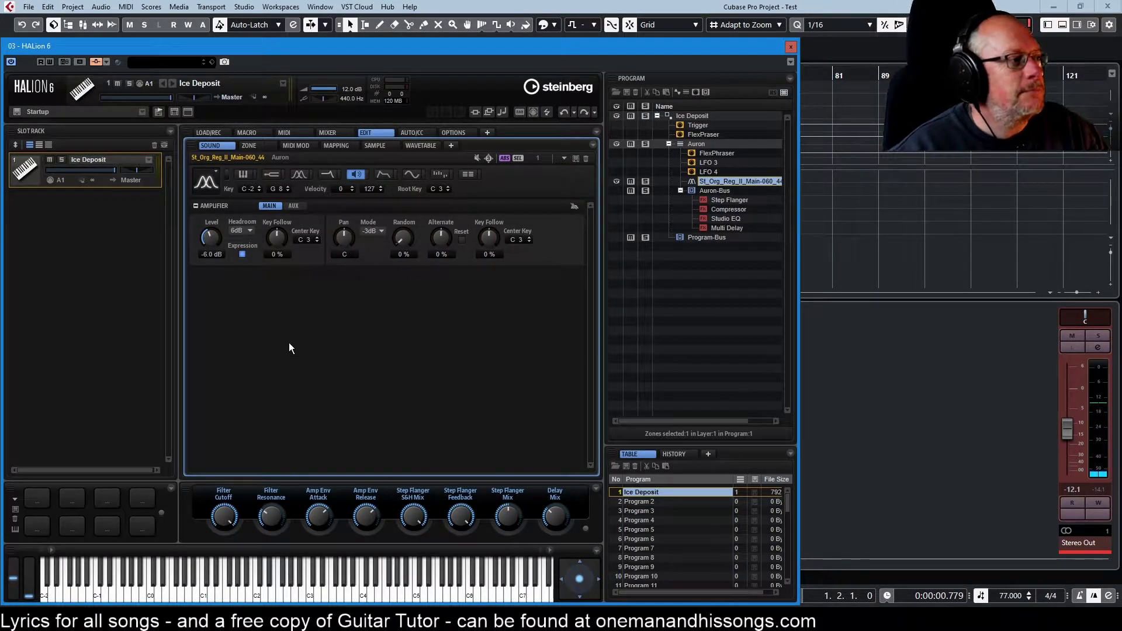
Step: Review the amp envelope, show the FILTER envelope curve, then move on to the LFO page
click(384, 173)
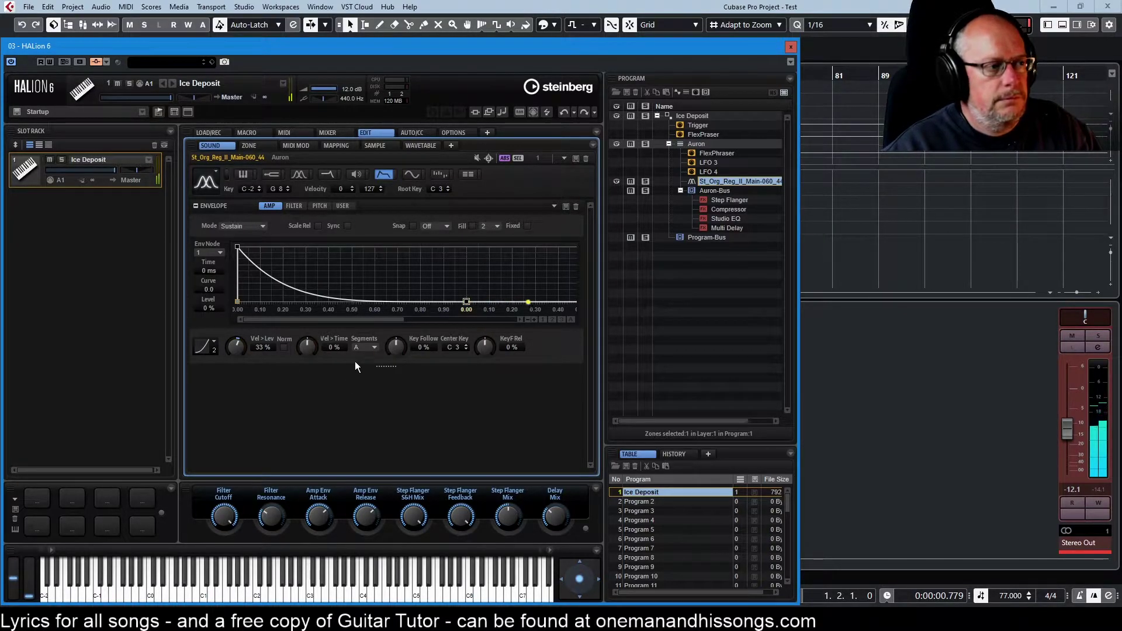
drag(354, 319, 472, 320)
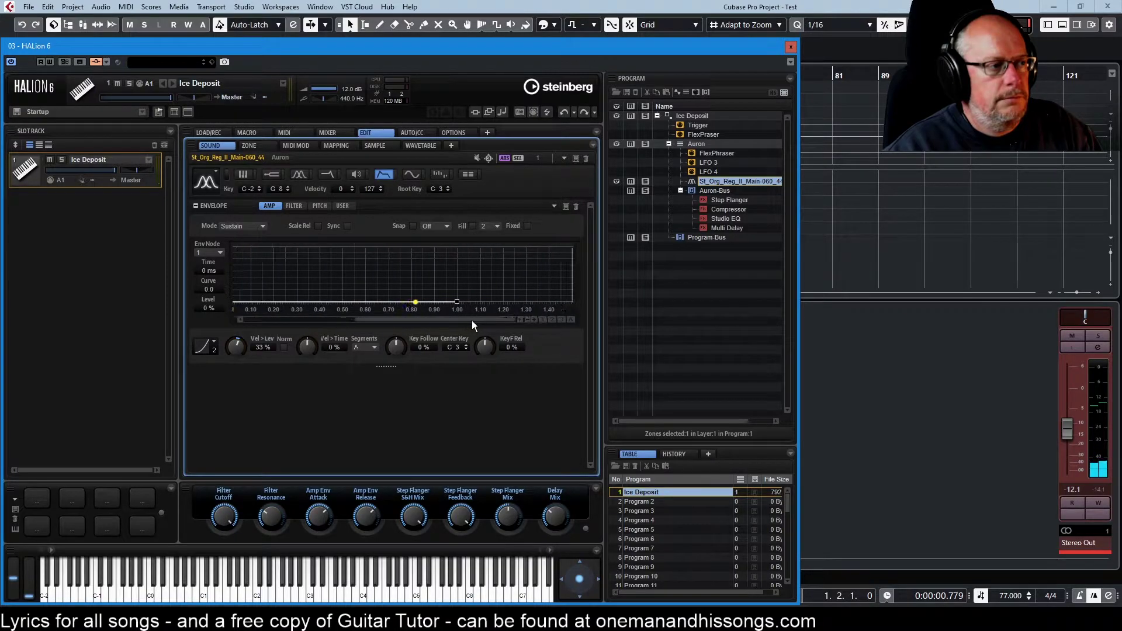
click(299, 207)
click(411, 174)
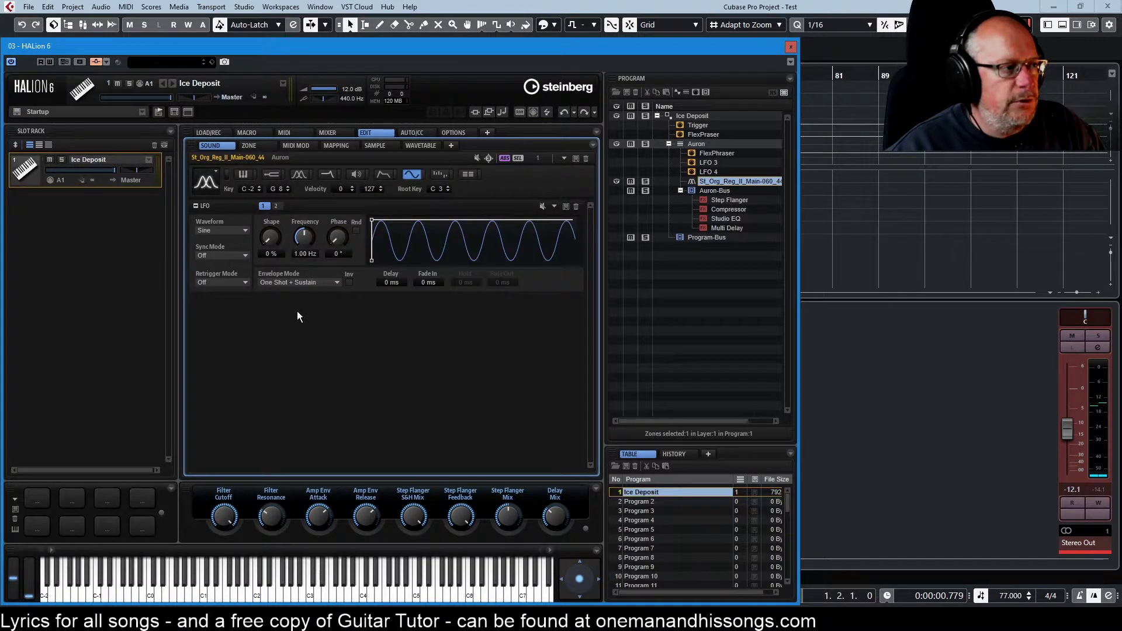
Step: Open the Modulation Matrix and scroll to rows 15–19 with the NE 1–5 routings
click(467, 174)
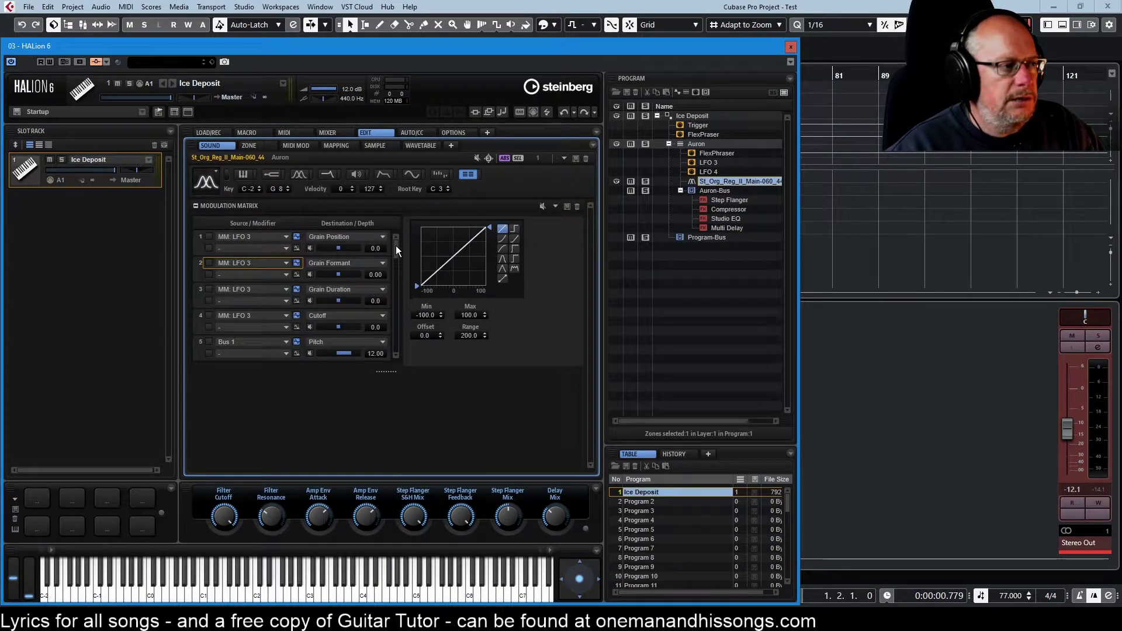
scroll(395, 246, down, 3)
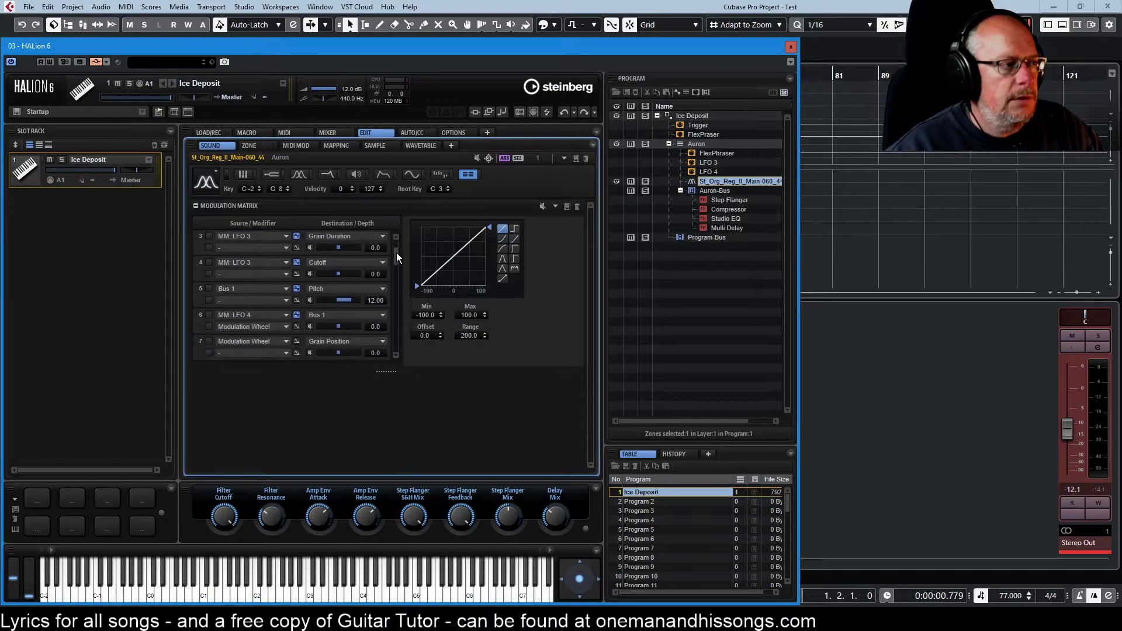
drag(396, 256, 400, 284)
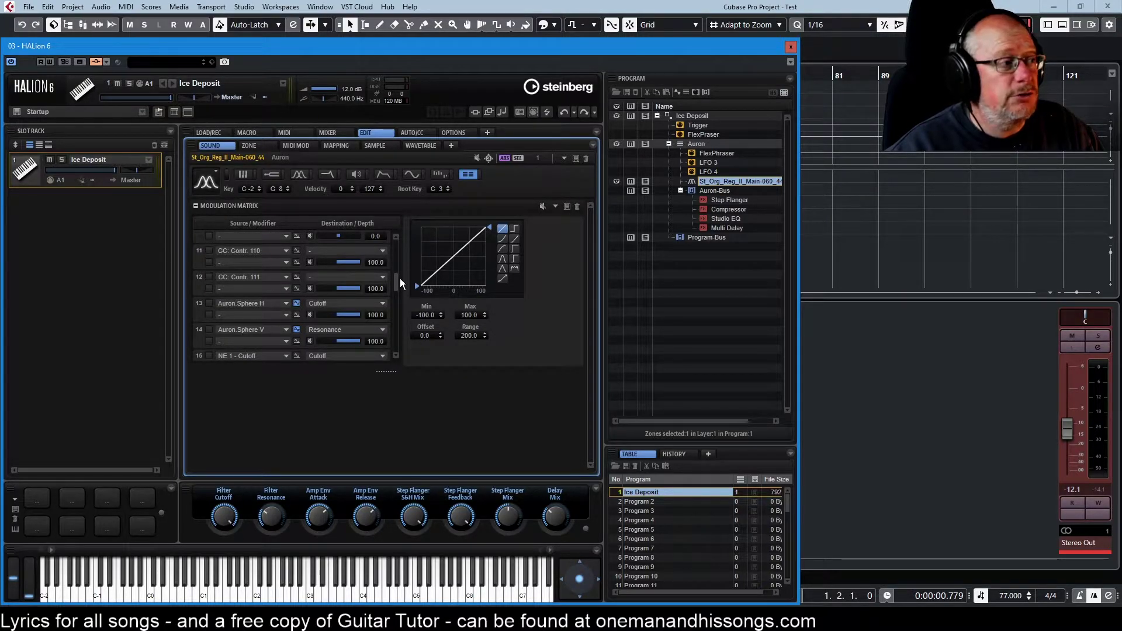
drag(400, 280, 400, 298)
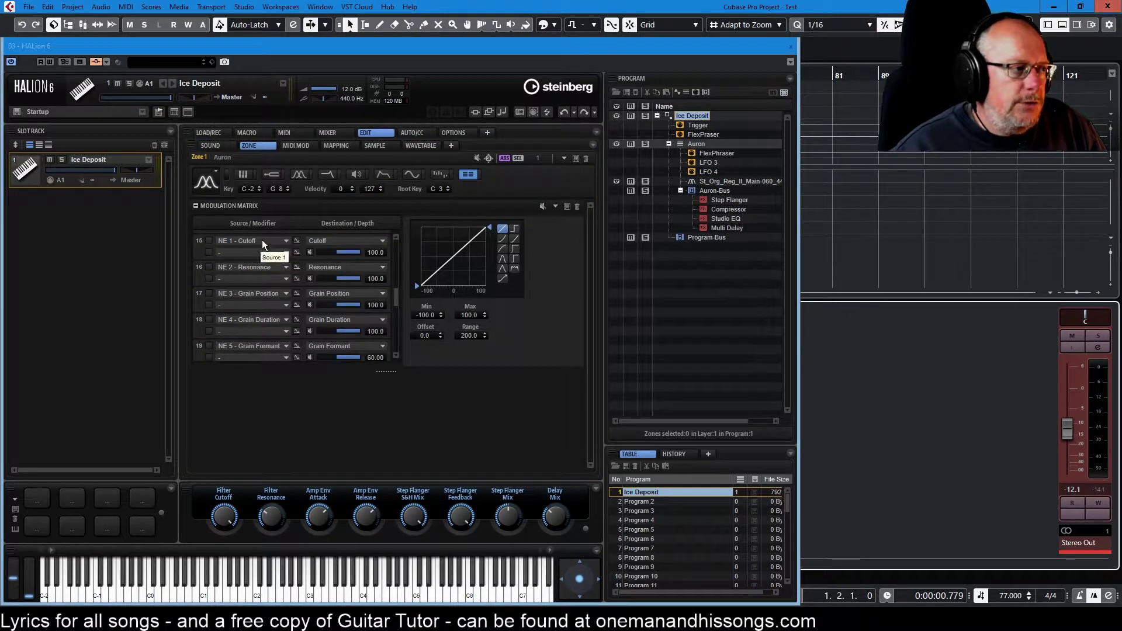
Step: Focus the HALion window and switch to the Auron MACRO page
click(395, 296)
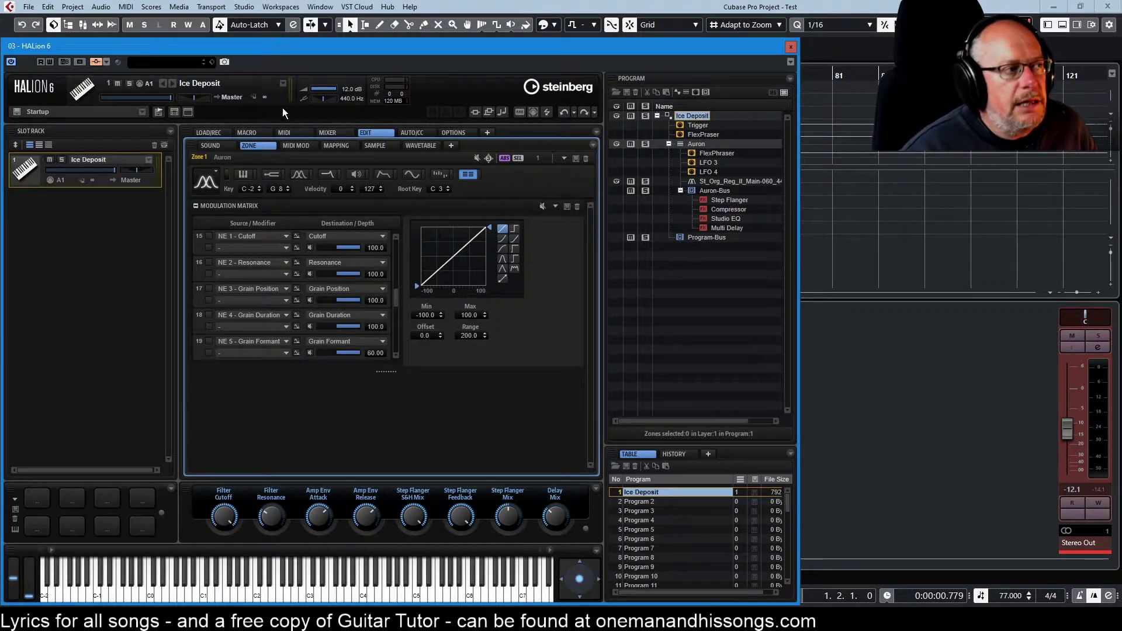
click(246, 134)
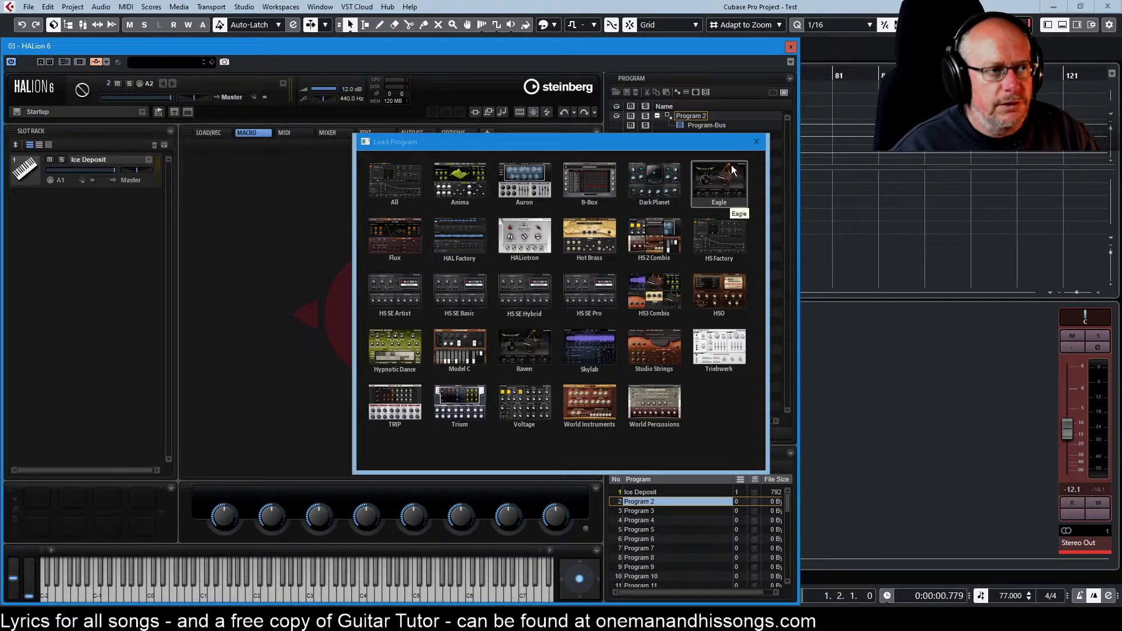
click(755, 144)
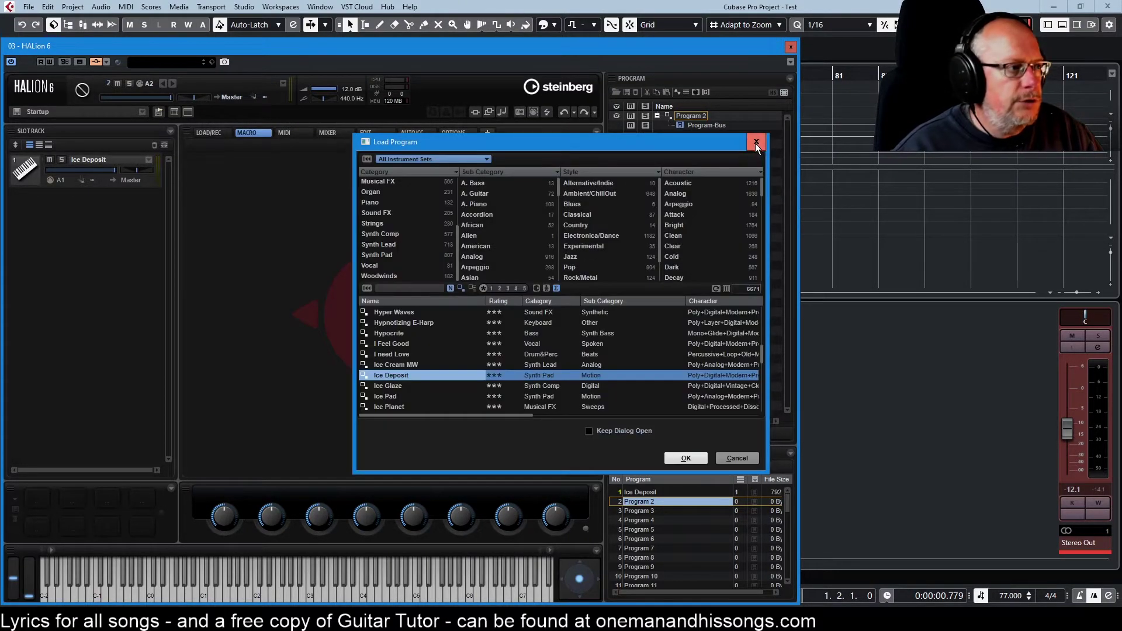
click(735, 459)
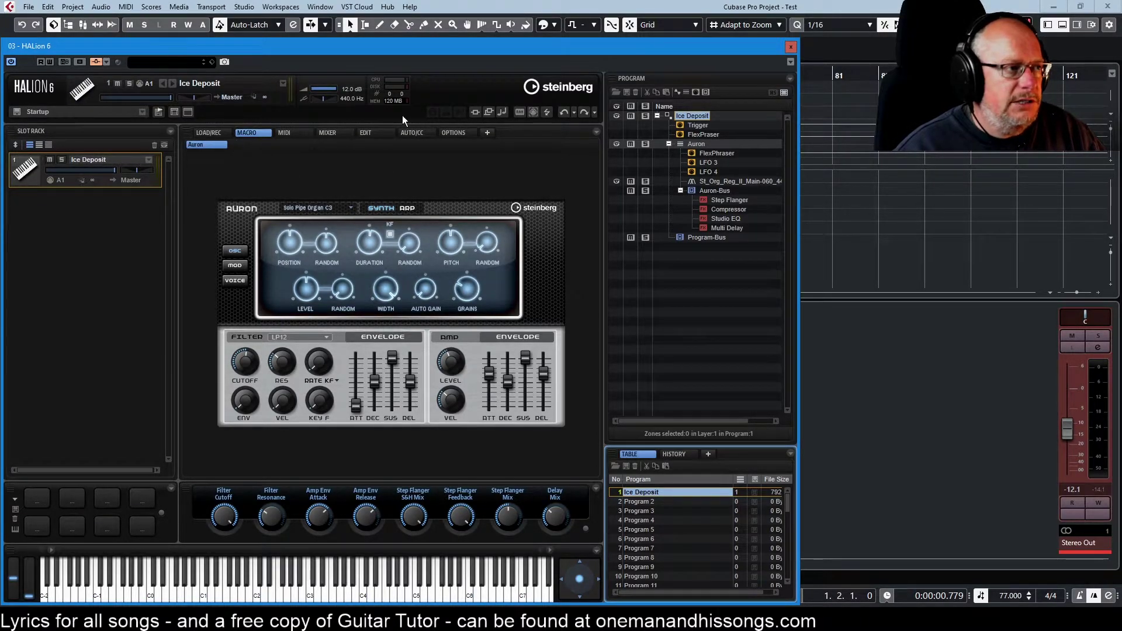
Step: Show the program sound page and review NE 2 Resonance, NE 3 Grain Position, NE 4 Grain Duration and NE 1 Cutoff
click(372, 133)
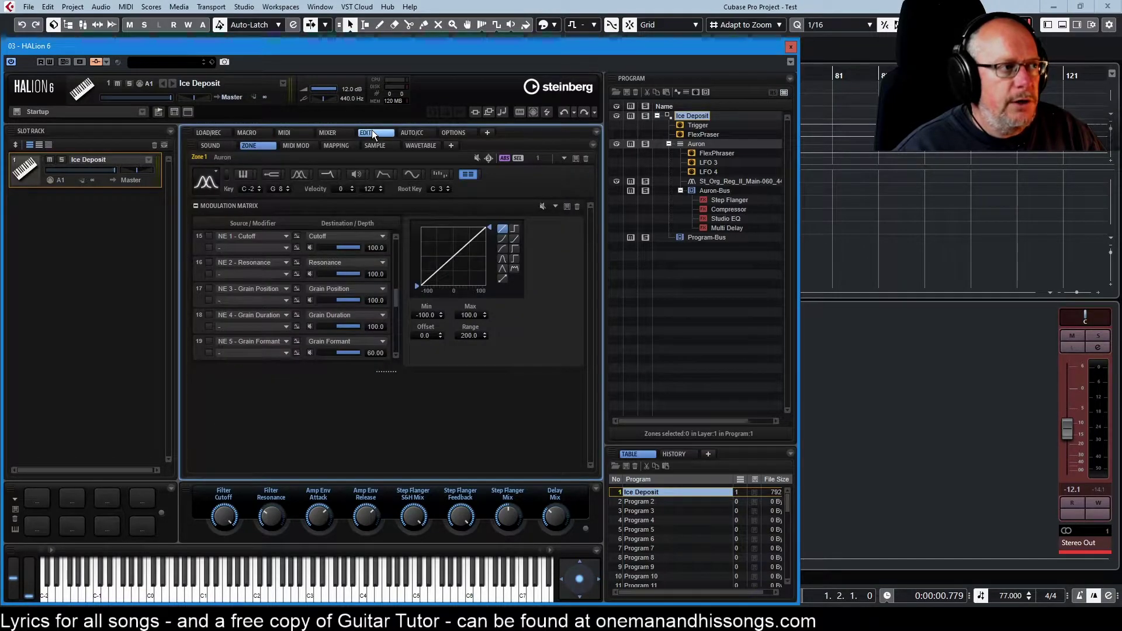
click(210, 147)
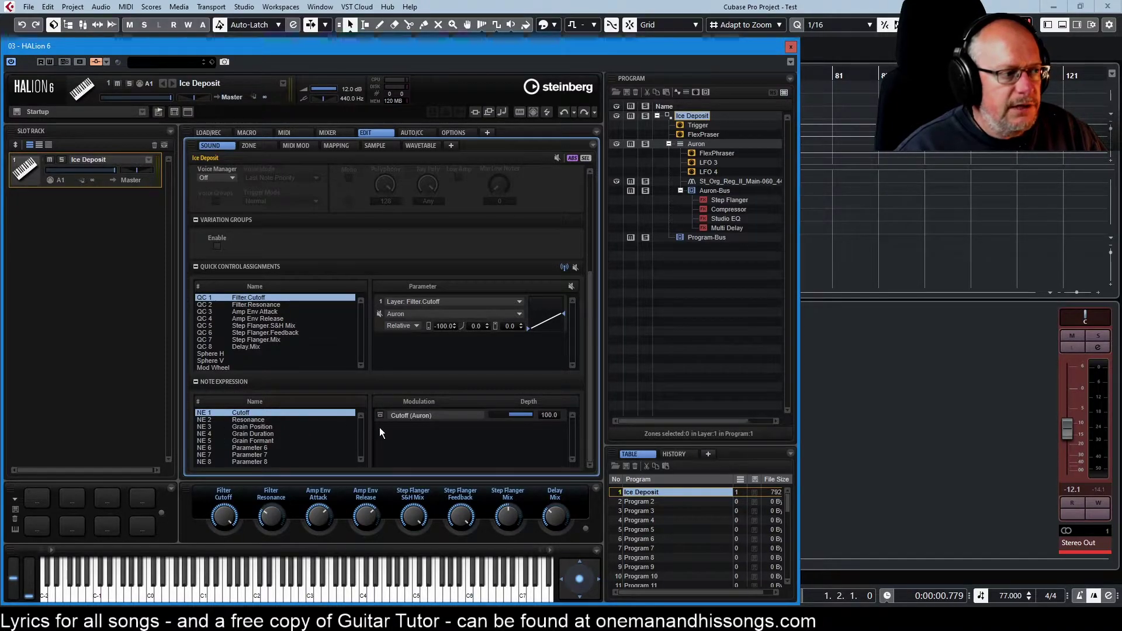
click(243, 420)
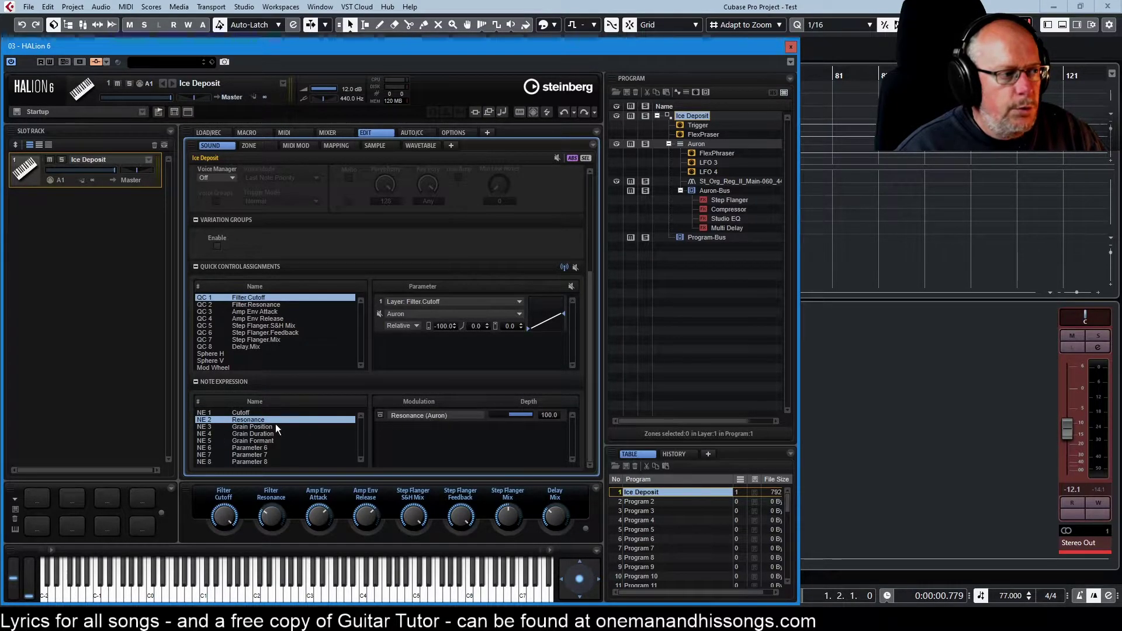
click(246, 427)
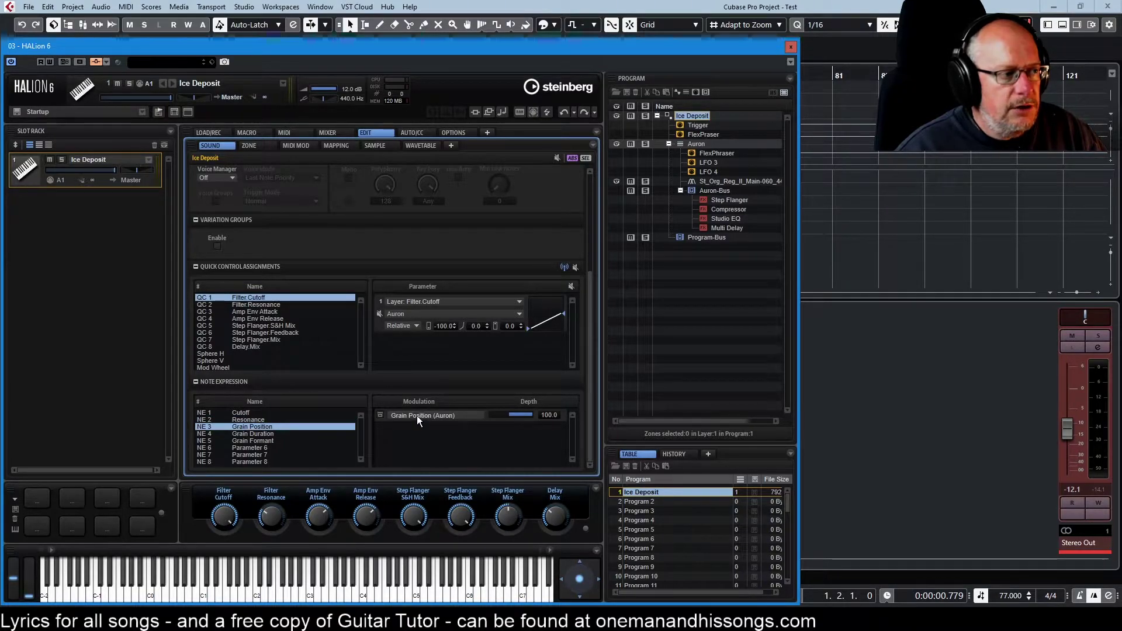
click(282, 433)
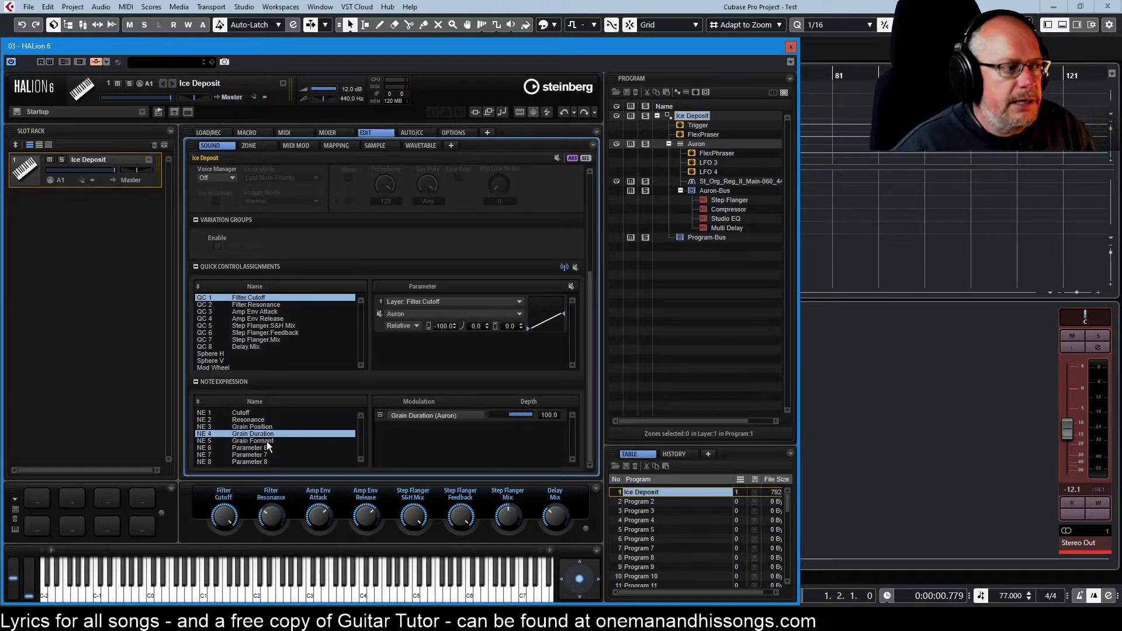
click(254, 413)
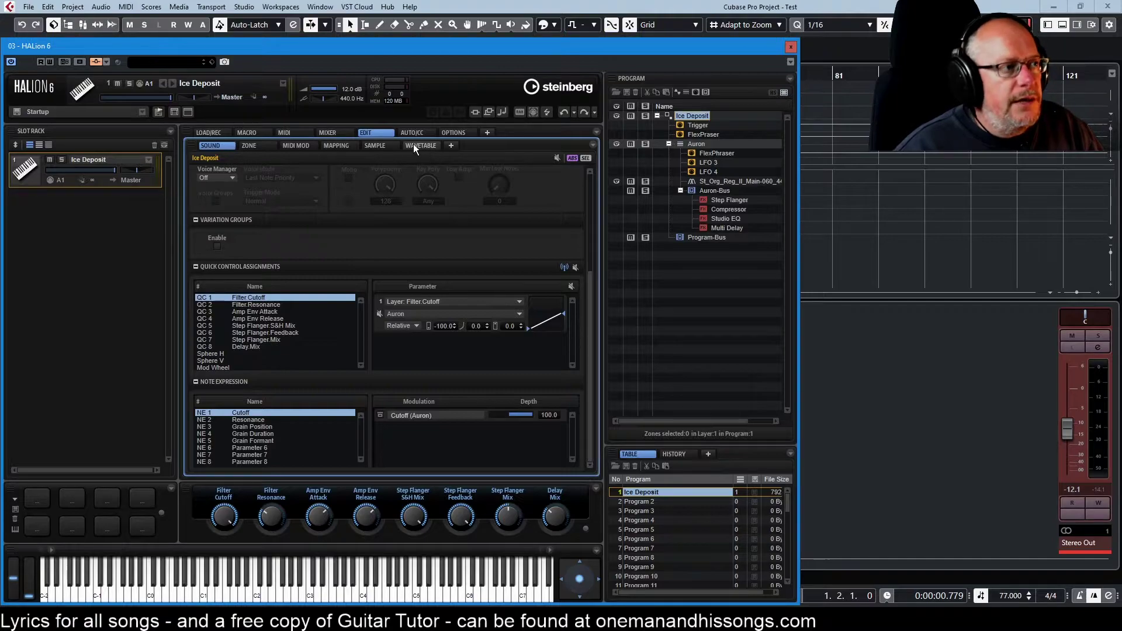
Step: Inspect row 15's source and Cutoff destination in the zone modulation matrix, leaving it unchanged, then view the filter
click(264, 145)
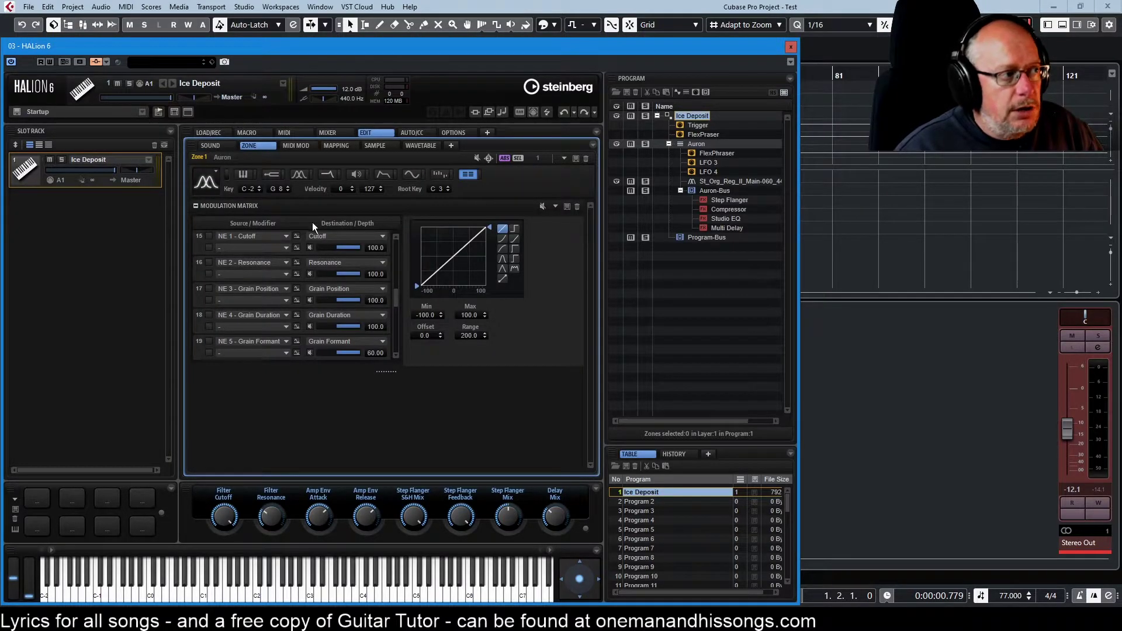
click(275, 236)
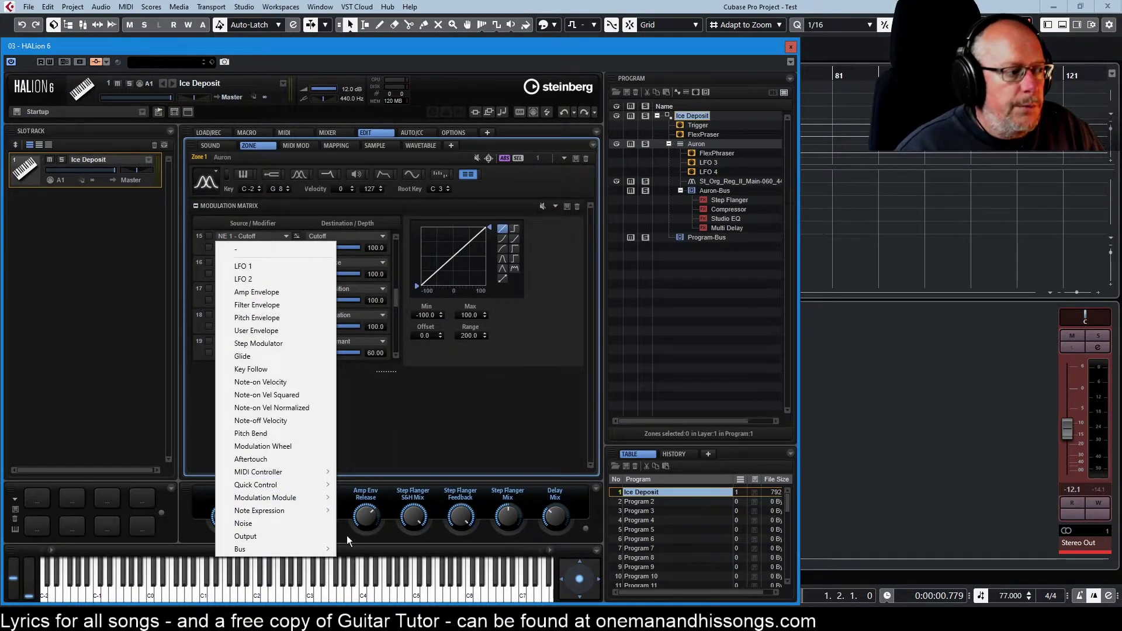
mouse_move(275, 509)
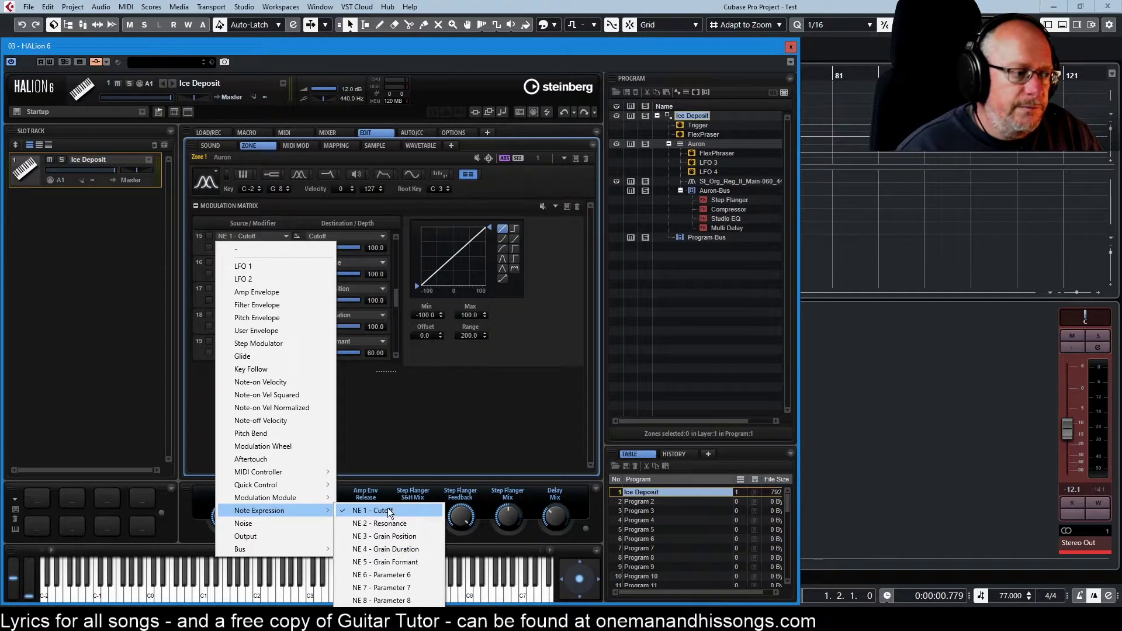
click(413, 437)
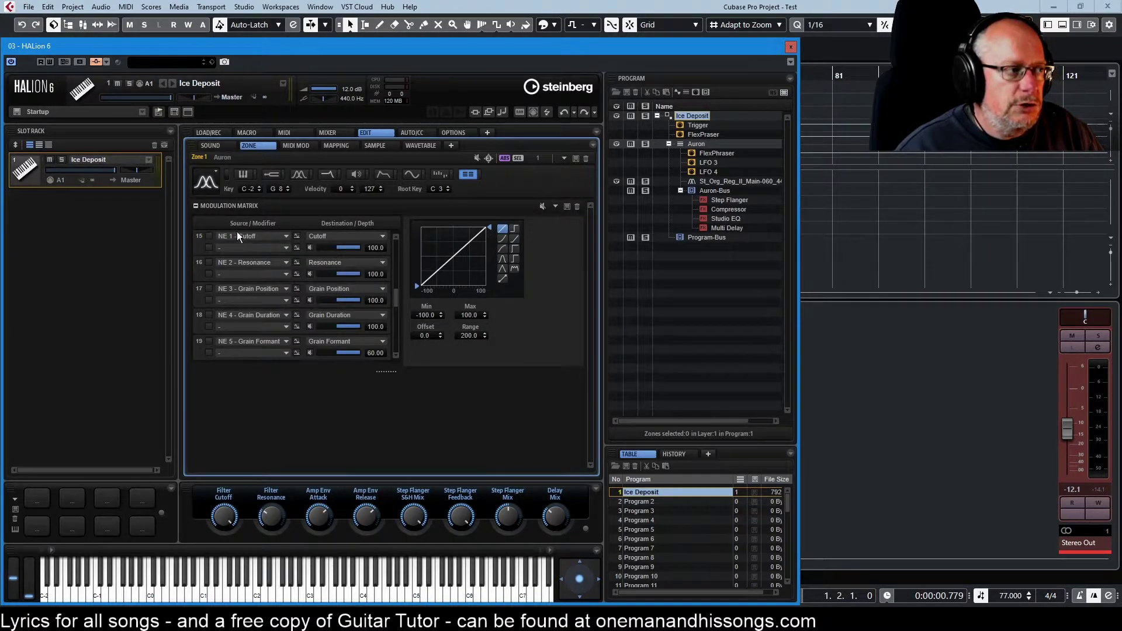
click(343, 236)
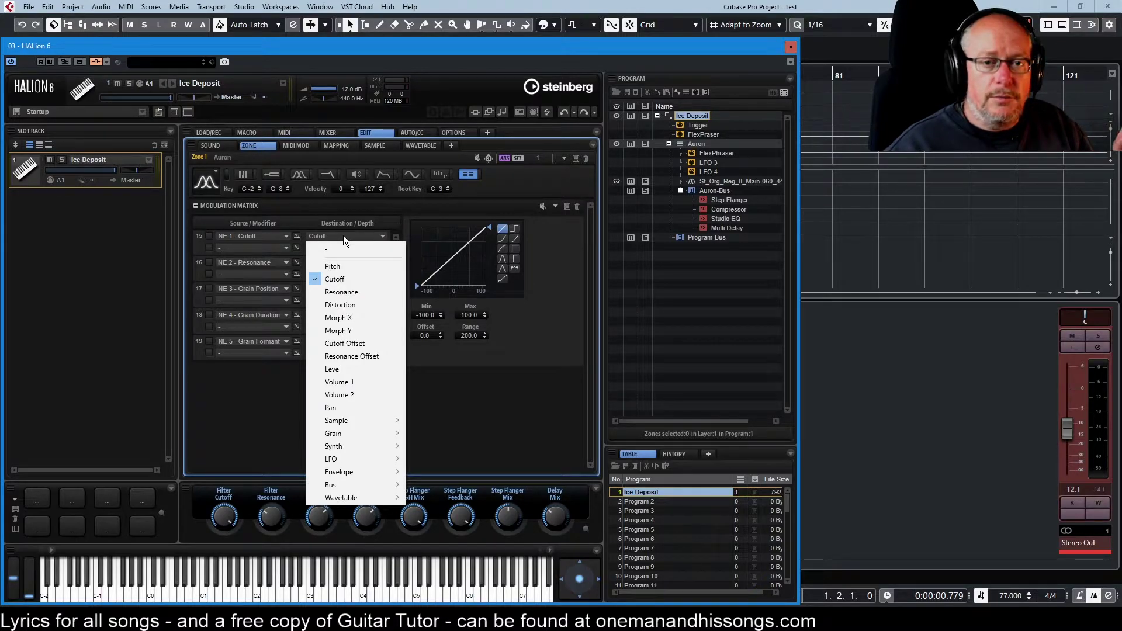
click(535, 374)
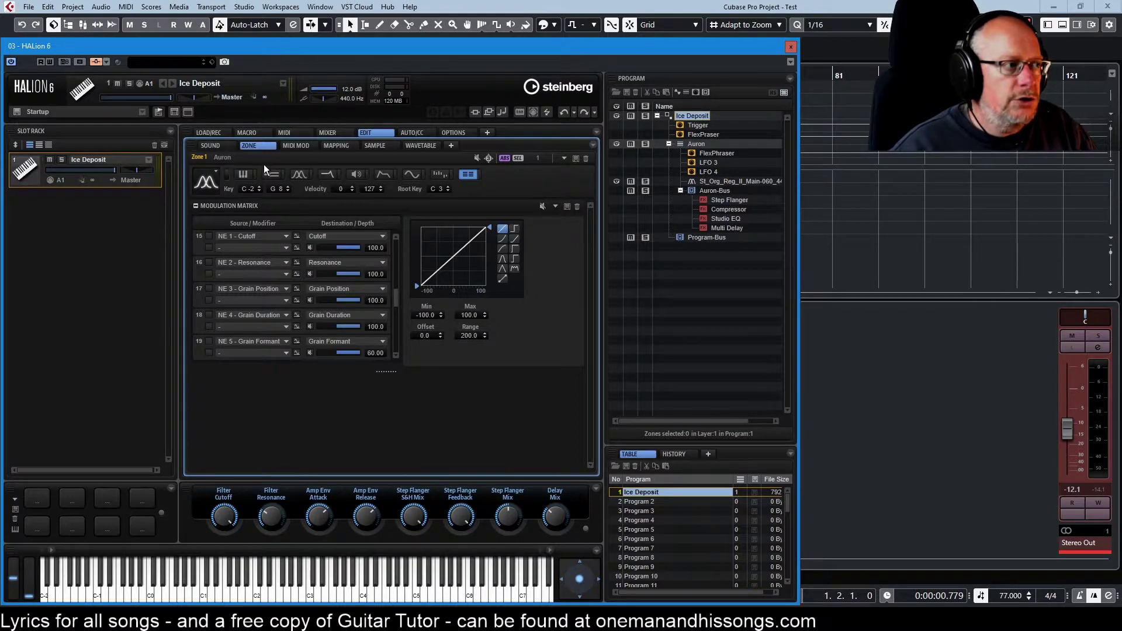
click(326, 173)
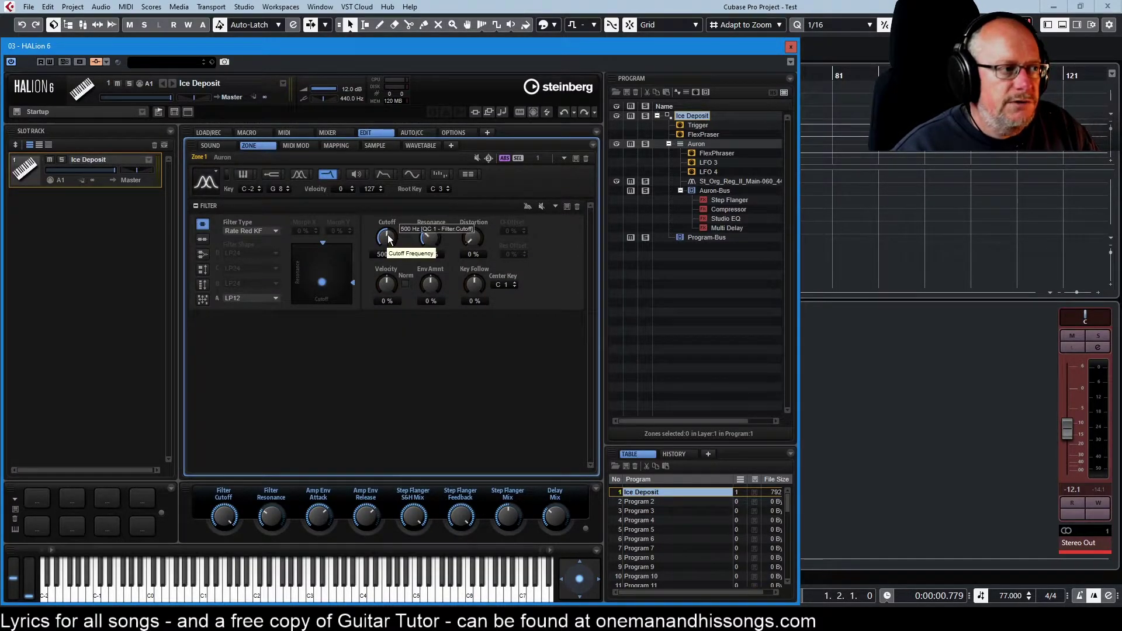
Step: Try filter cutoffs of about 7 kHz, 50 Hz on the Auron macro page, then about 231 Hz
drag(390, 240, 390, 201)
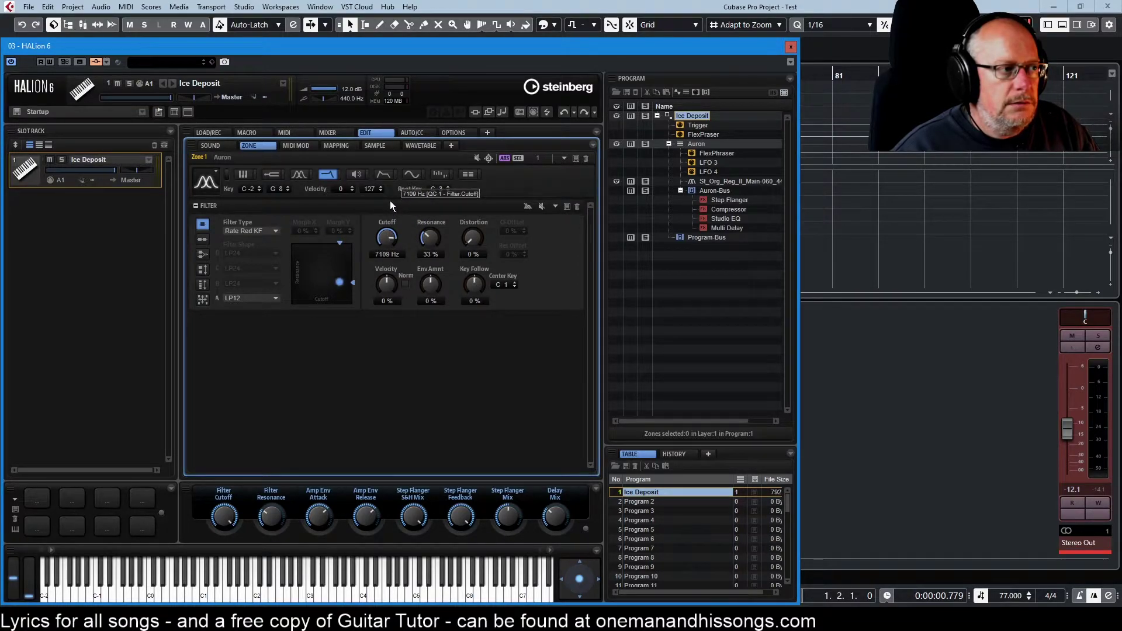
click(249, 133)
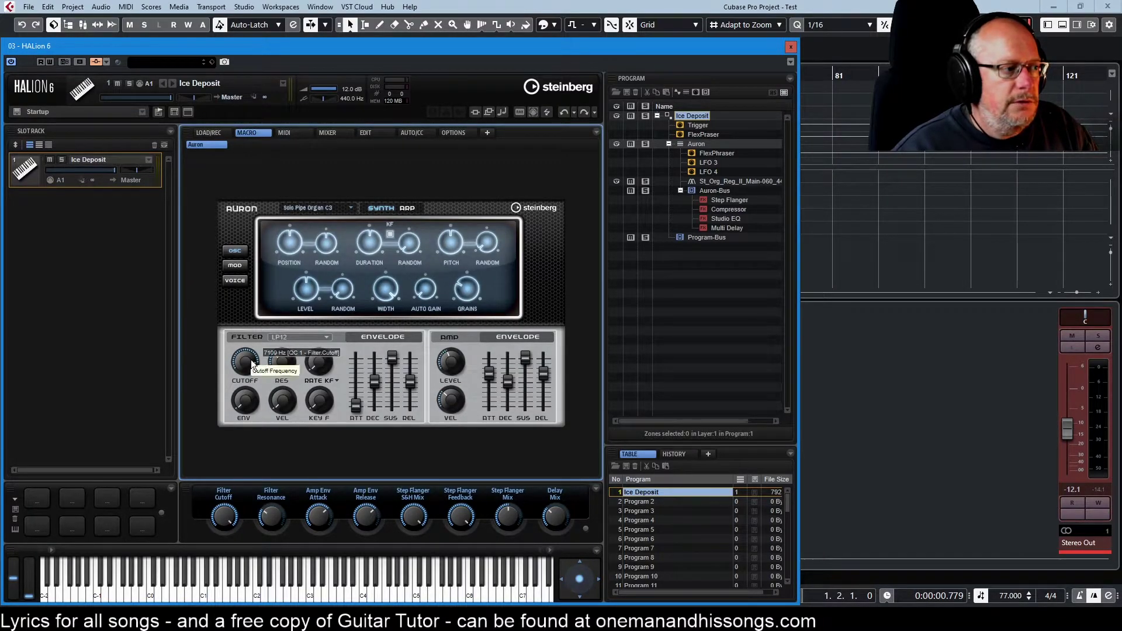
mouse_move(253, 371)
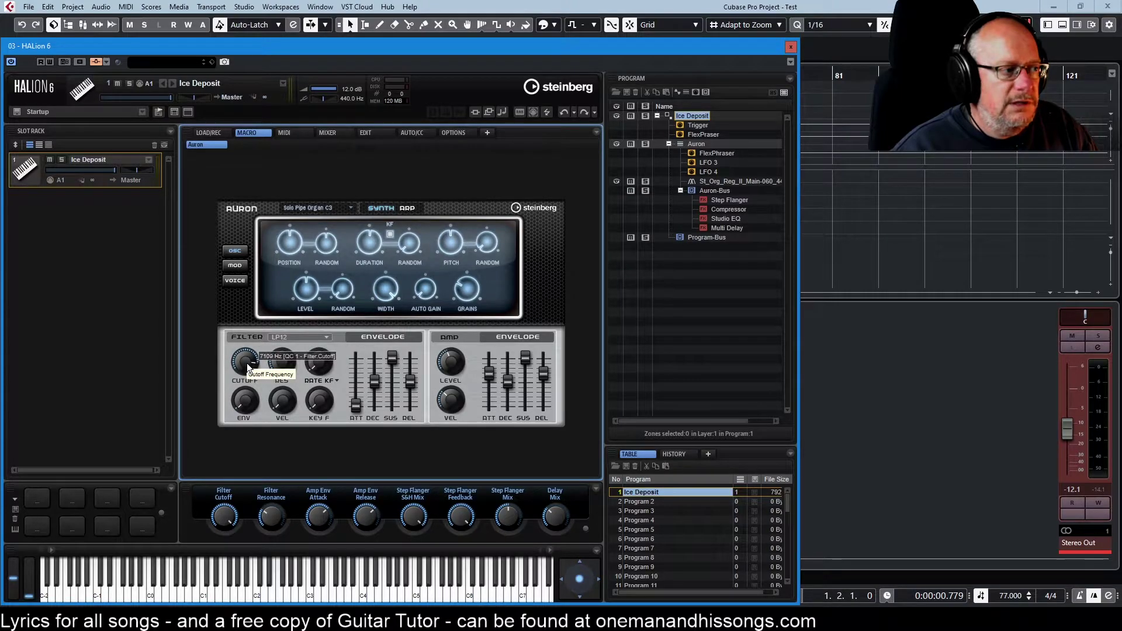
drag(247, 363, 254, 453)
click(371, 132)
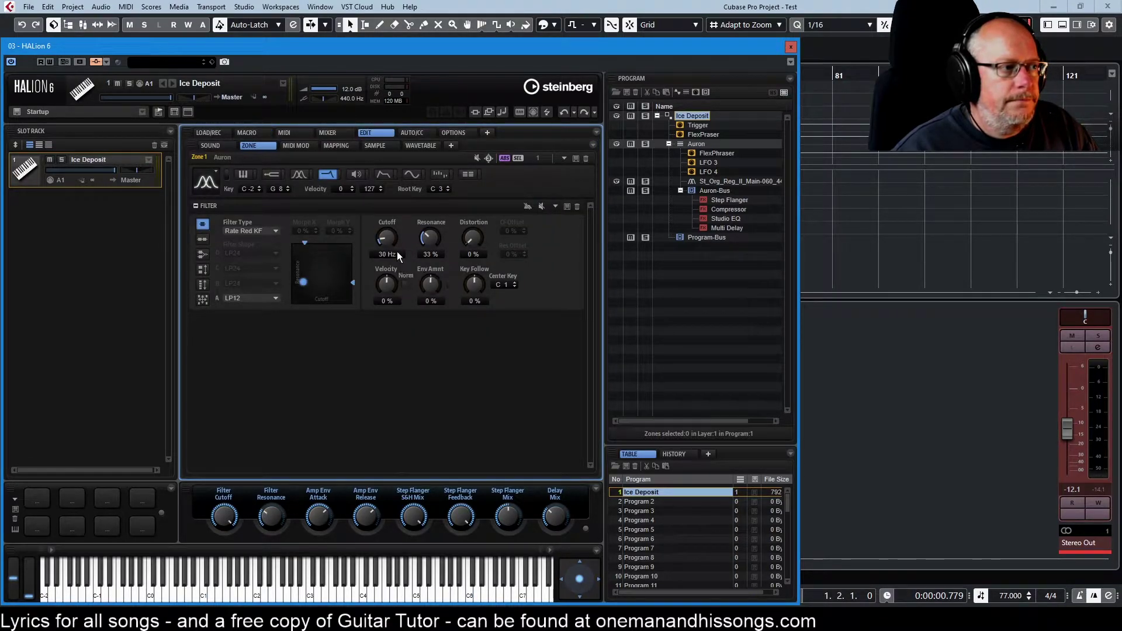
drag(388, 242, 383, 212)
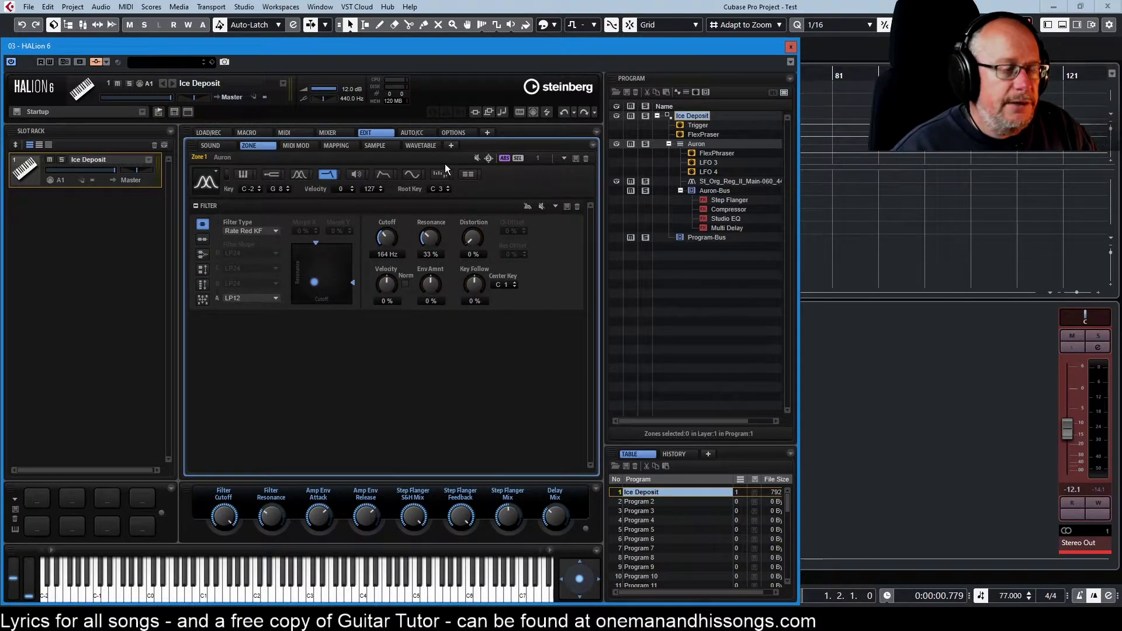
click(461, 174)
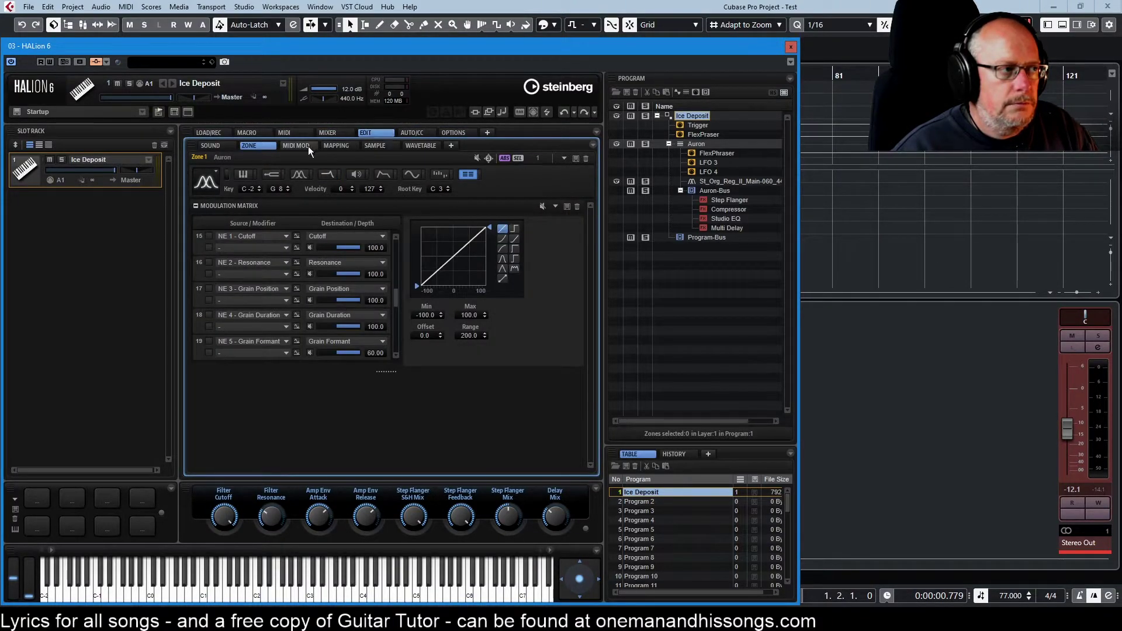
Step: Review the Auron macro page, select zone St_Org_Reg_II_Main-060_44, and load a second program into slot 2
click(247, 133)
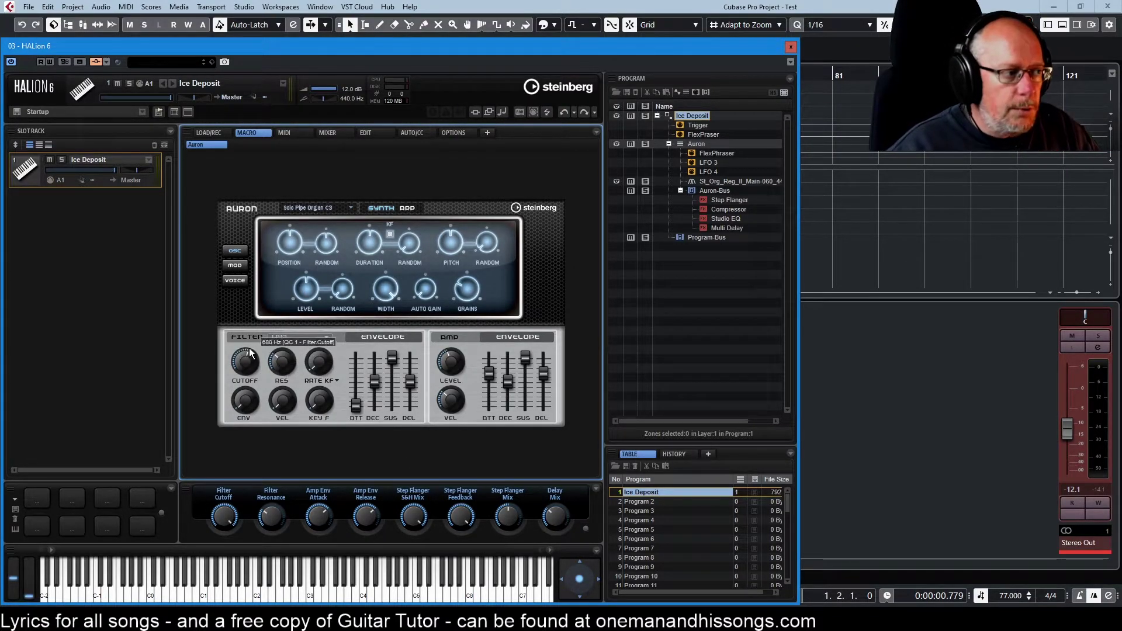
mouse_move(247, 387)
click(241, 367)
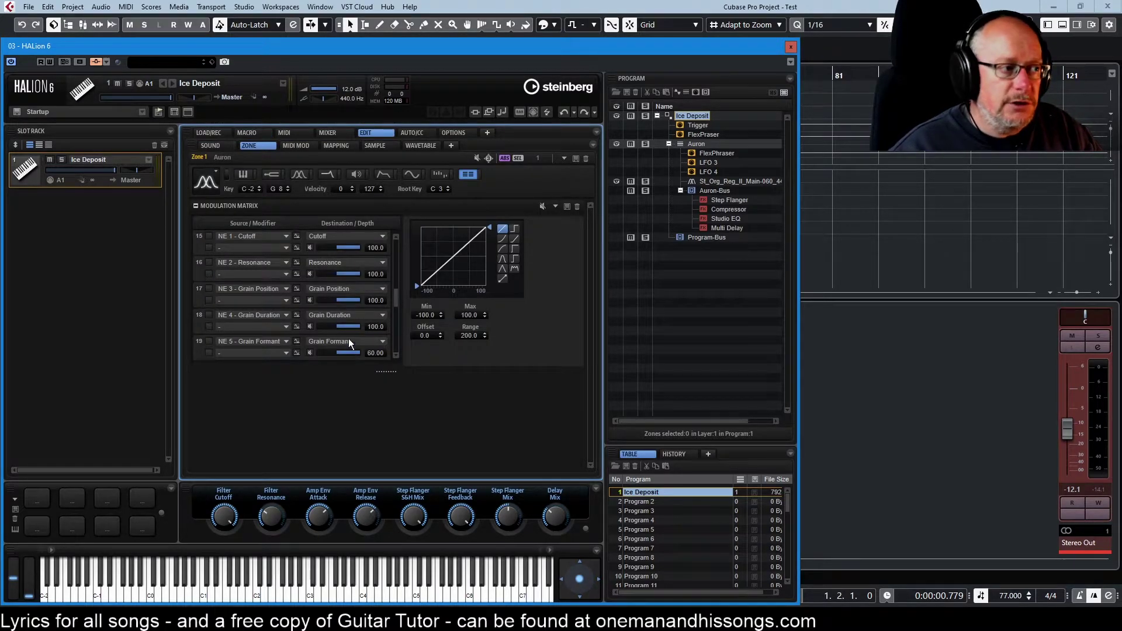
click(691, 182)
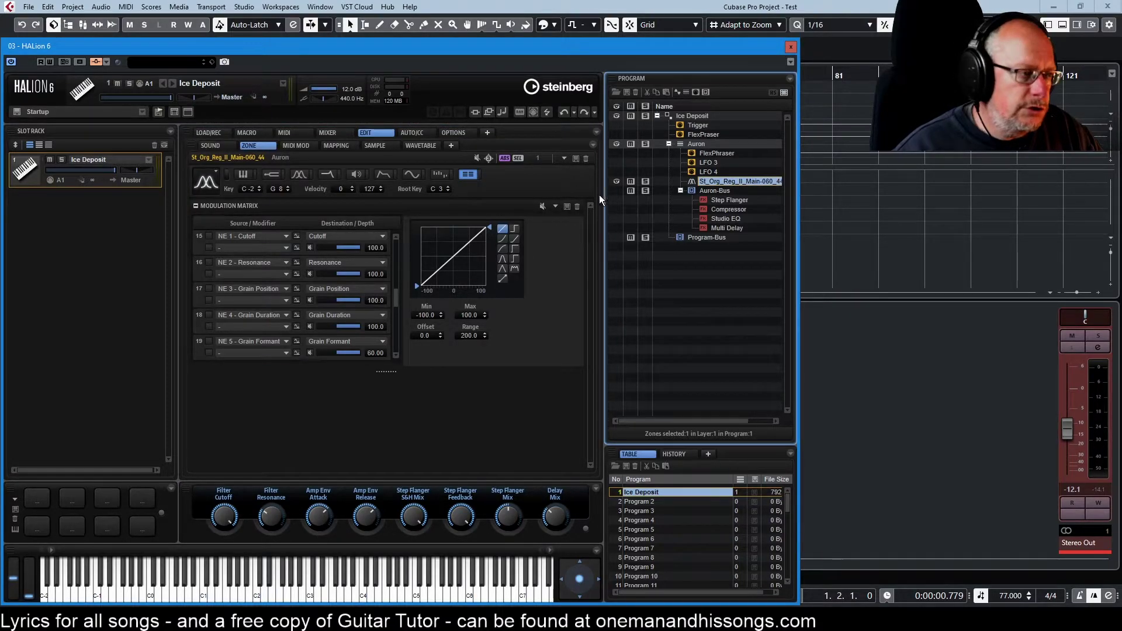
drag(642, 501, 61, 220)
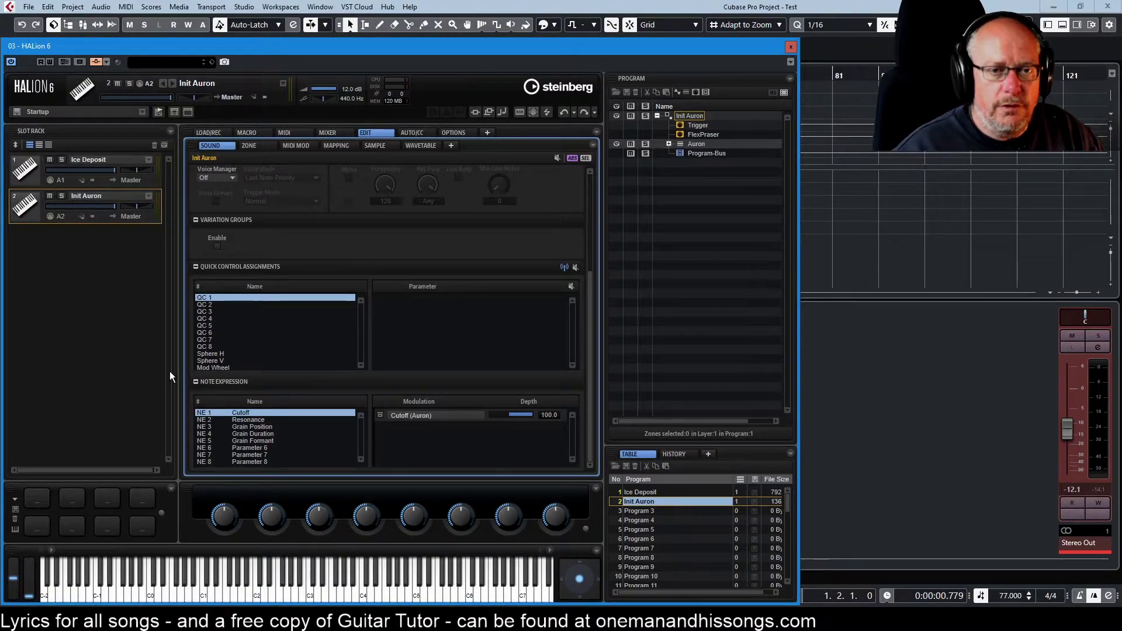
right_click(74, 196)
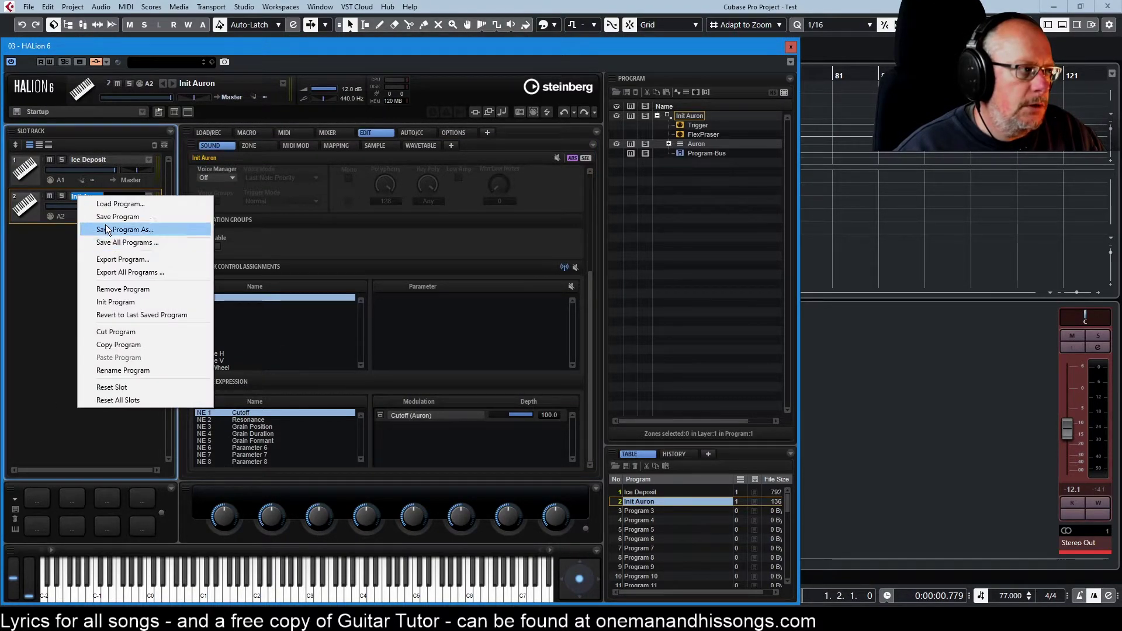
right_click(46, 212)
click(88, 305)
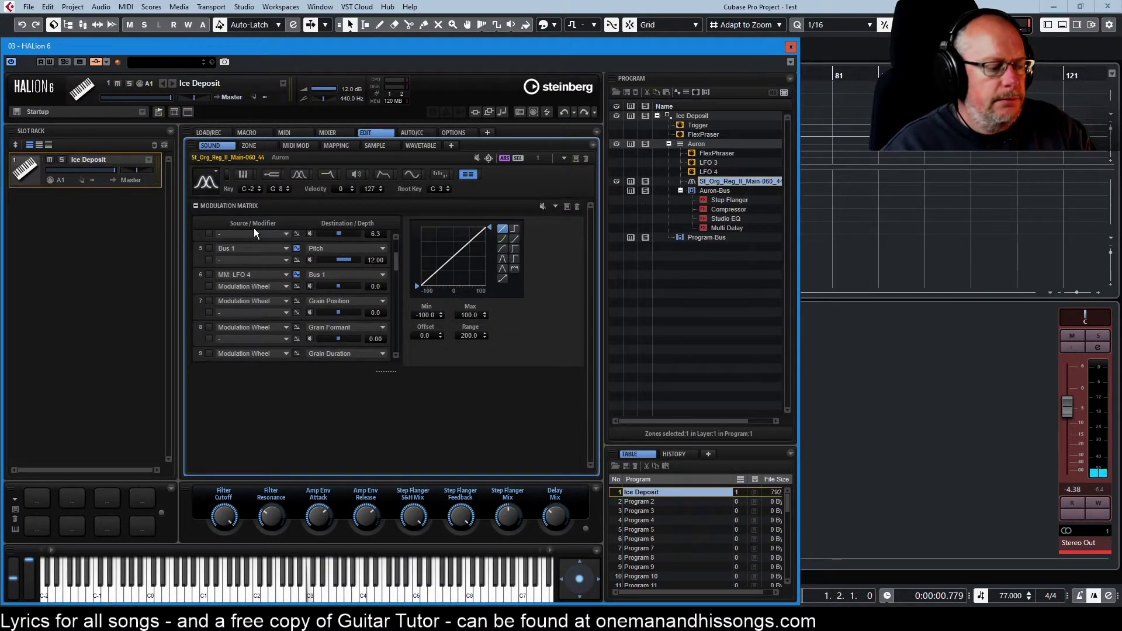
Step: Try a Bus 1 pitch depth of 60, undo back to 12.00, and set LFO 4-to-Bus 1 depth to 11.4
double_click(375, 260)
text(60)
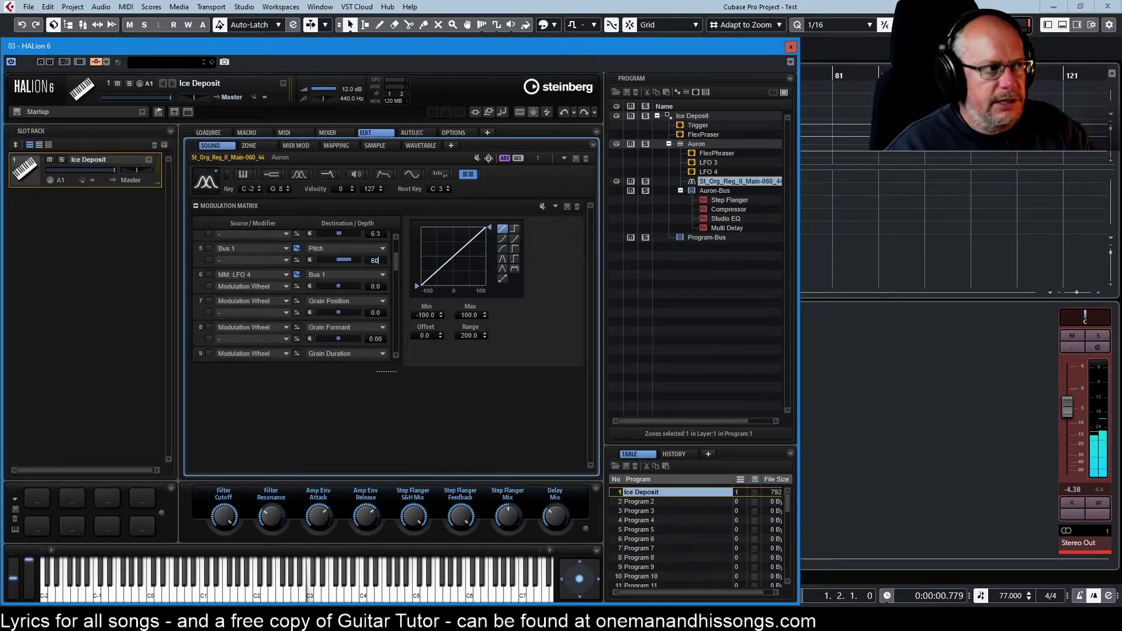
key(Return)
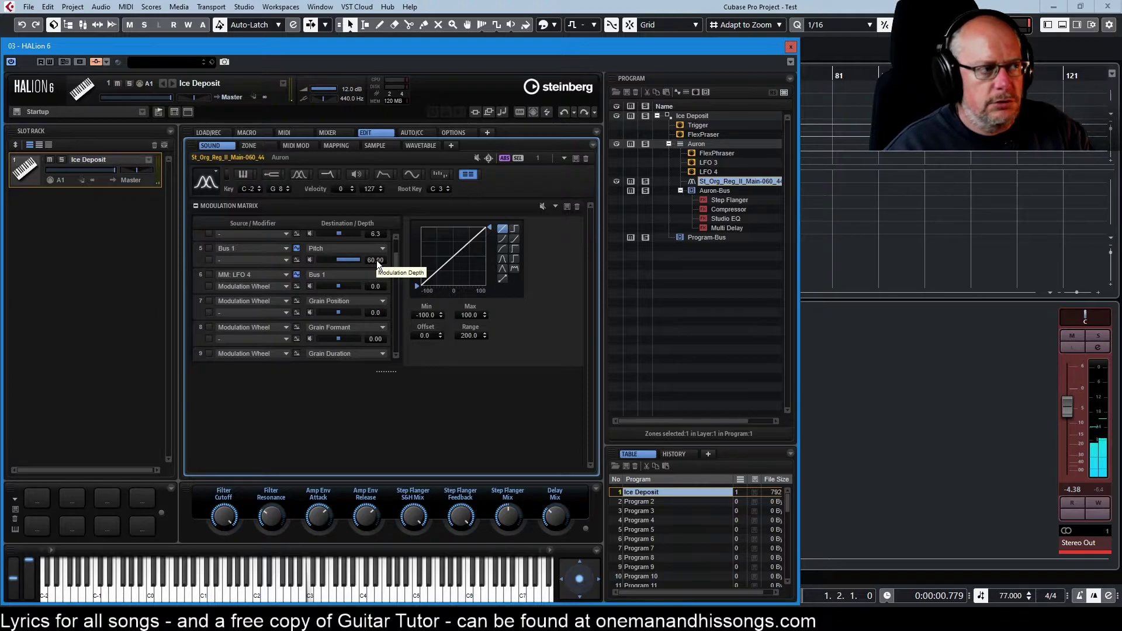
key(ctrl+z)
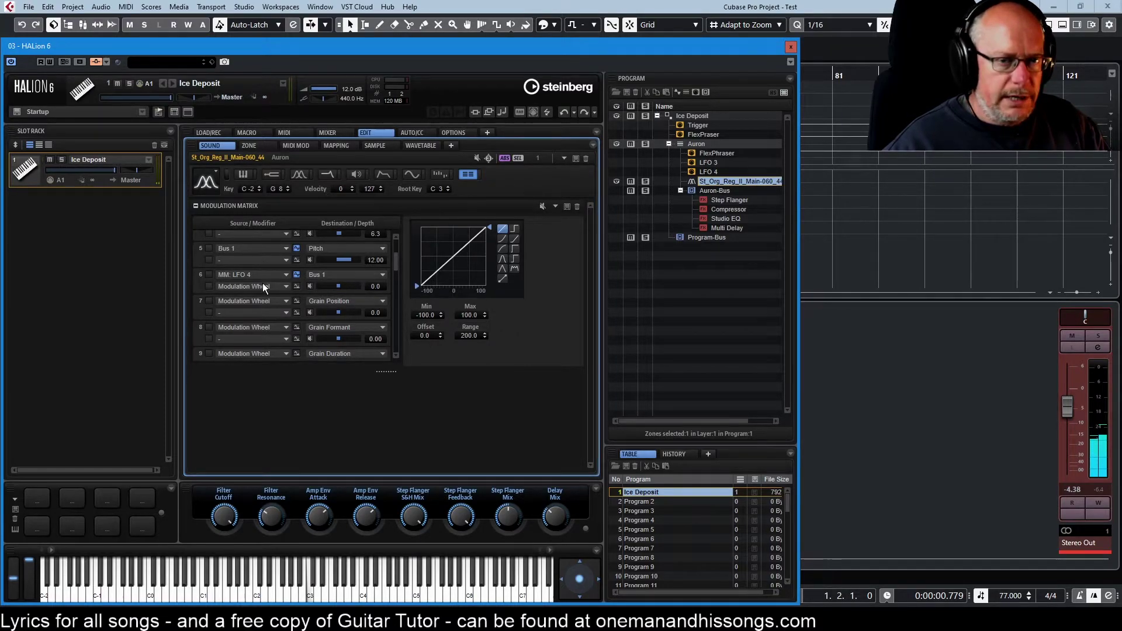
drag(338, 285, 339, 285)
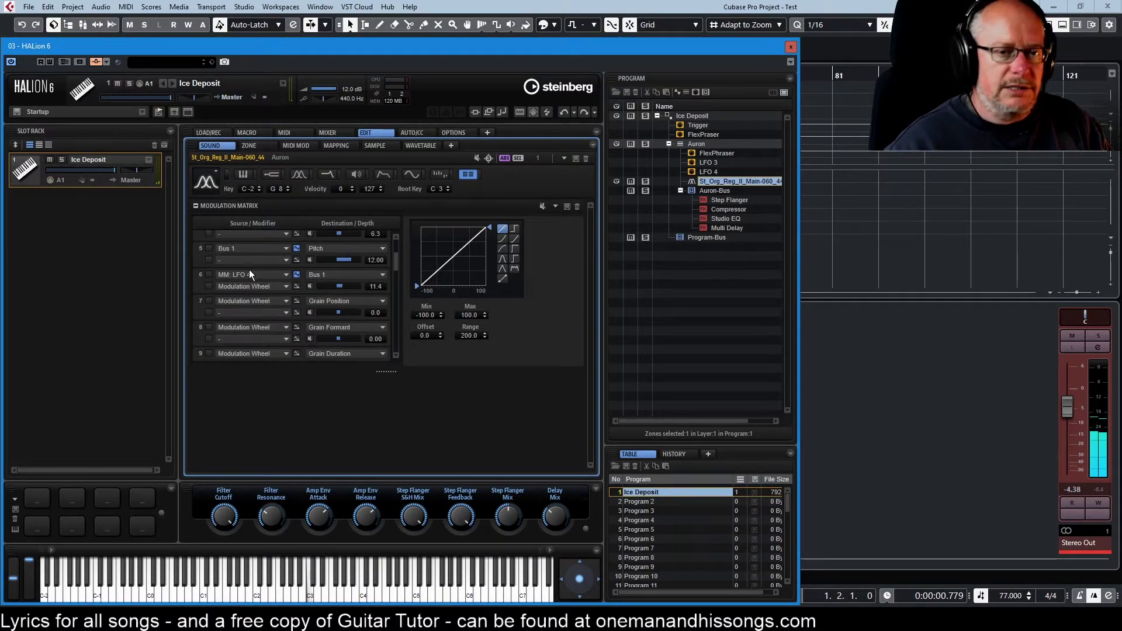
click(698, 172)
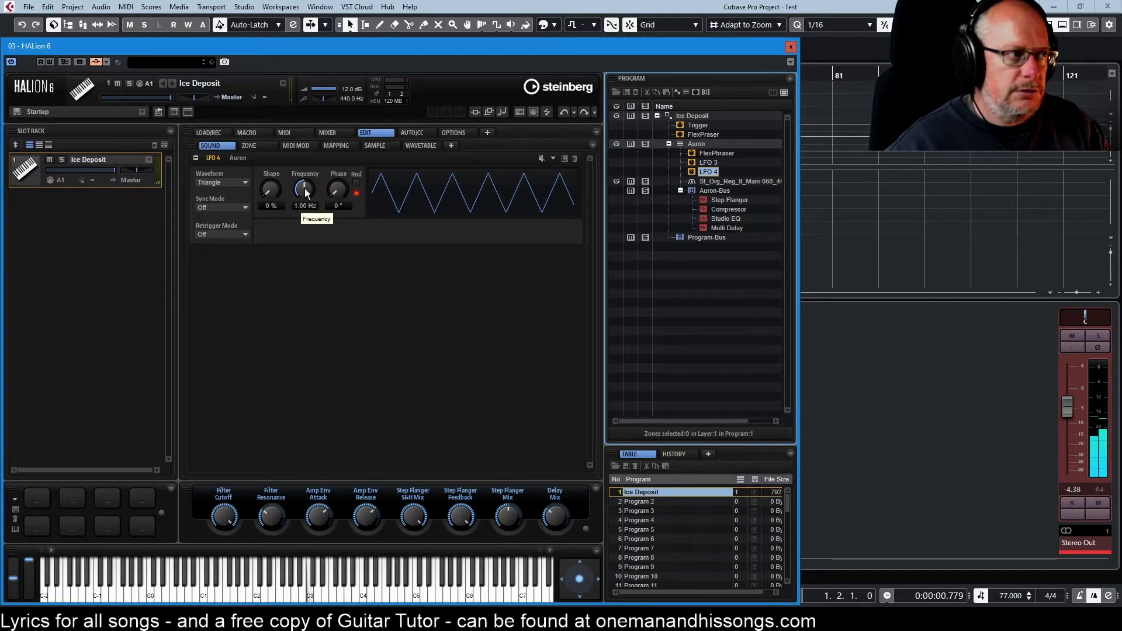
Step: Nudge LFO 4's frequency up slightly and go back to the zone modulation matrix
mouse_move(305, 193)
mouse_down()
mouse_move(305, 173)
mouse_move(308, 191)
mouse_up()
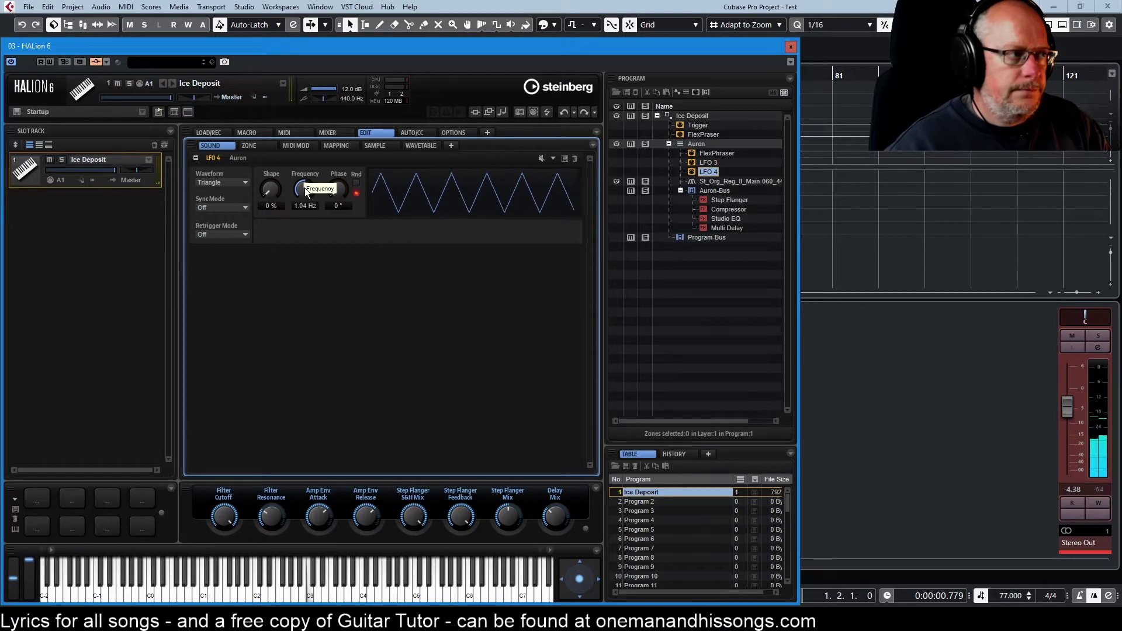
click(254, 148)
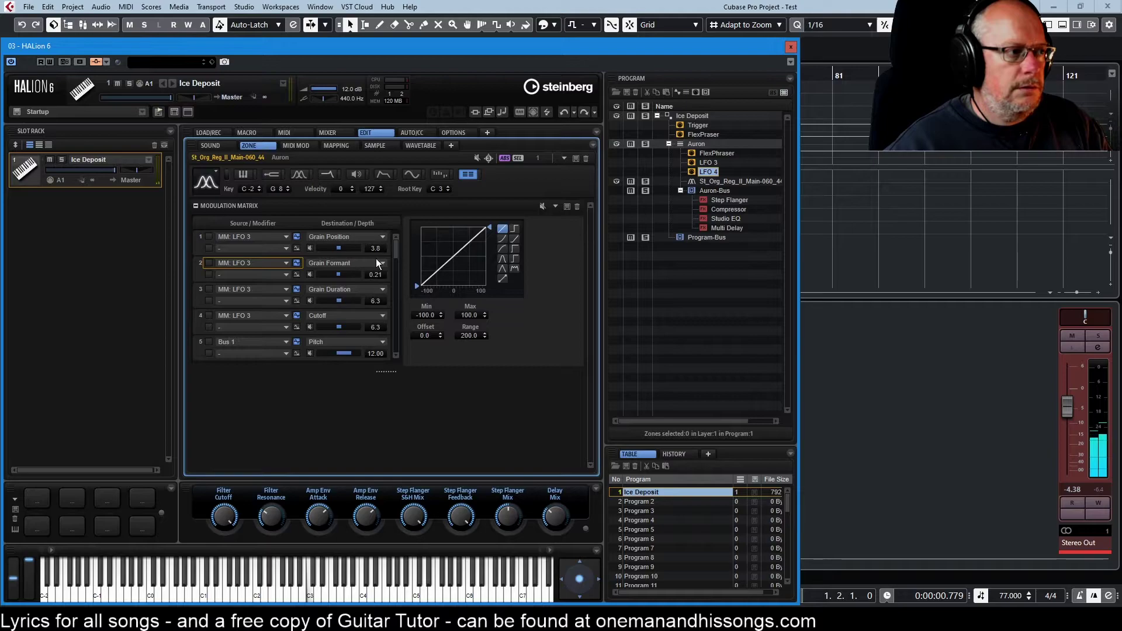
Step: Set the LFO 4-to-Bus 1 depth to 0.0 after briefly trying 16.5
drag(397, 250, 396, 259)
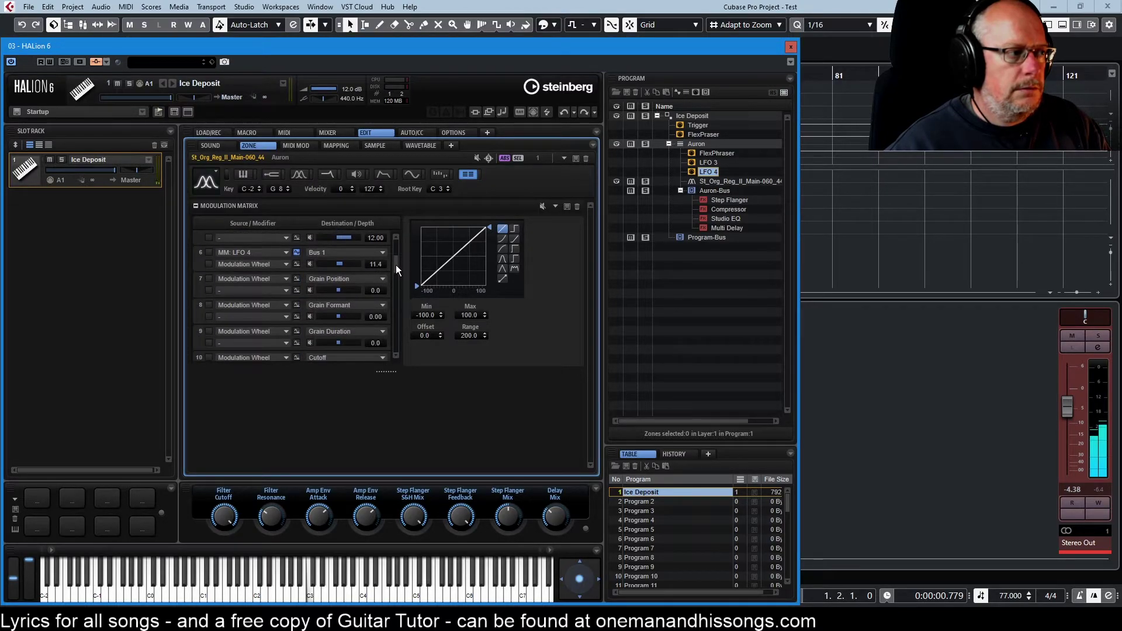
scroll(395, 263, down, 1)
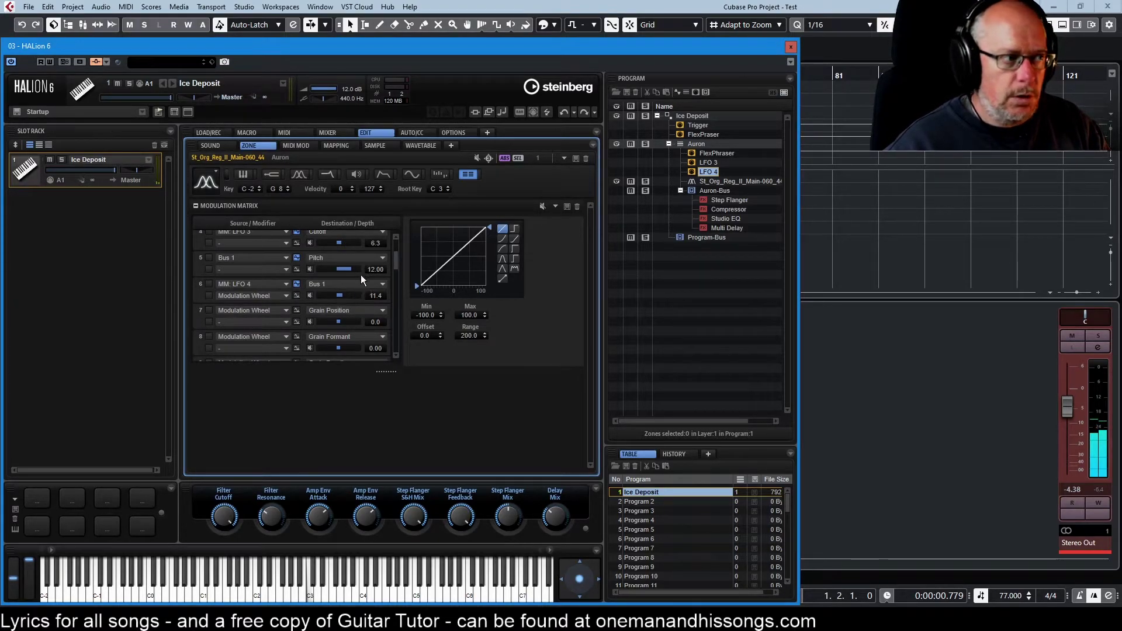
drag(337, 293, 342, 295)
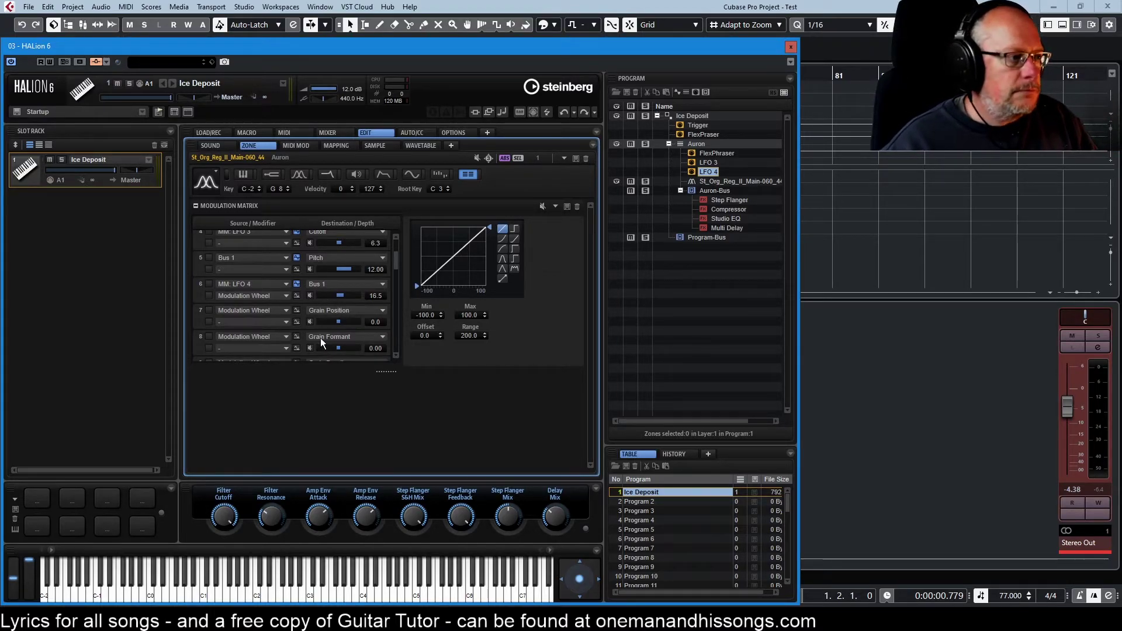
drag(395, 263, 394, 268)
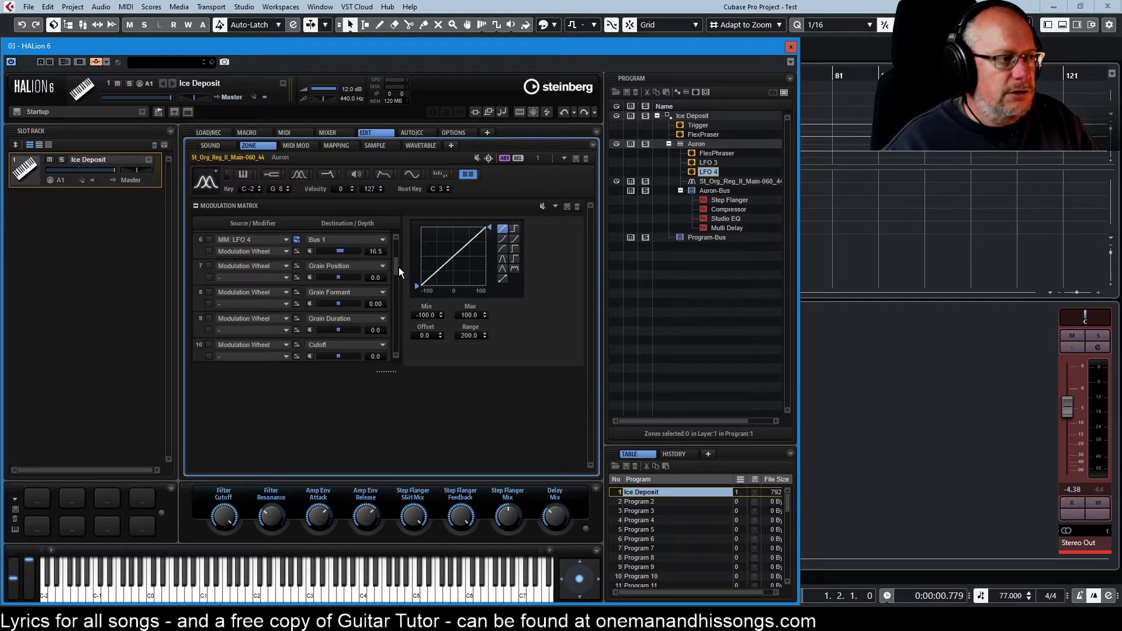
scroll(385, 274, down, 3)
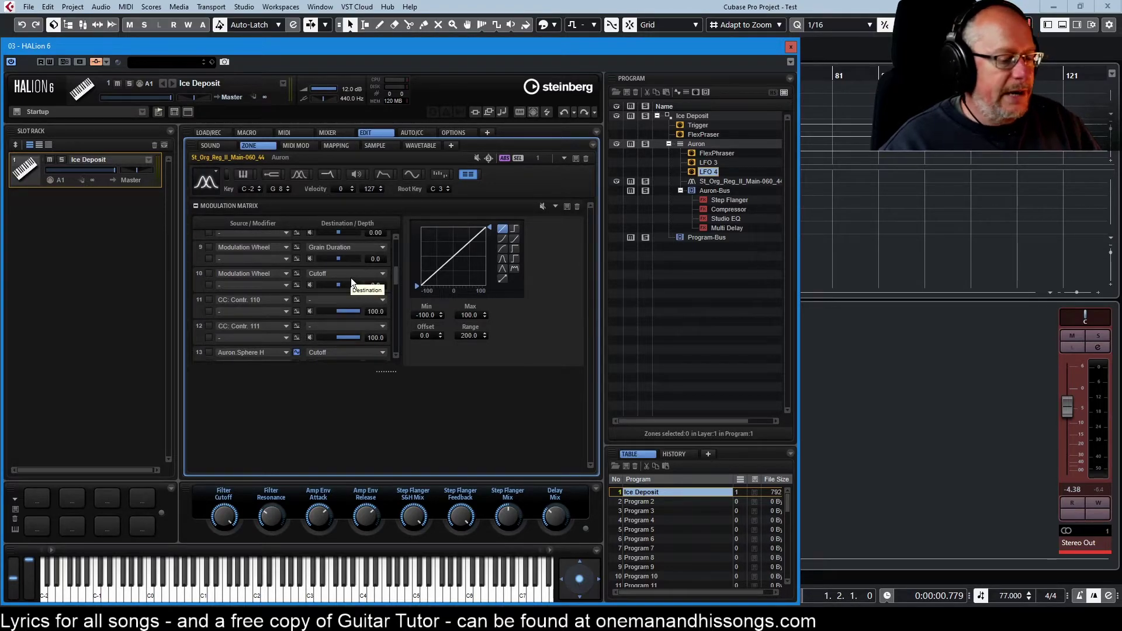
drag(398, 273, 396, 259)
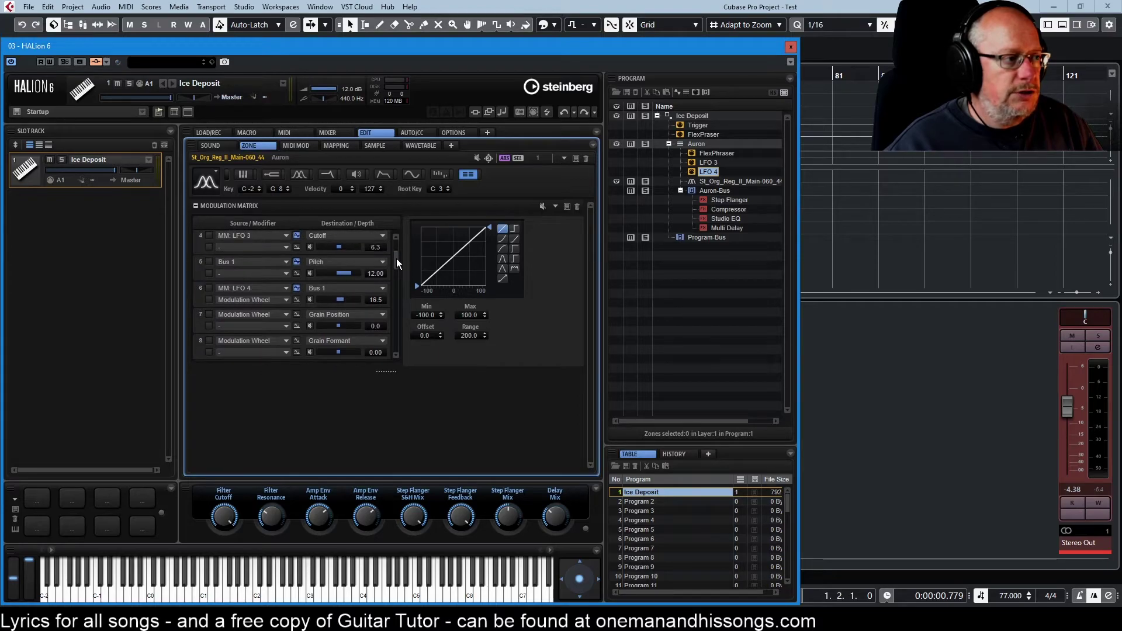
double_click(378, 301)
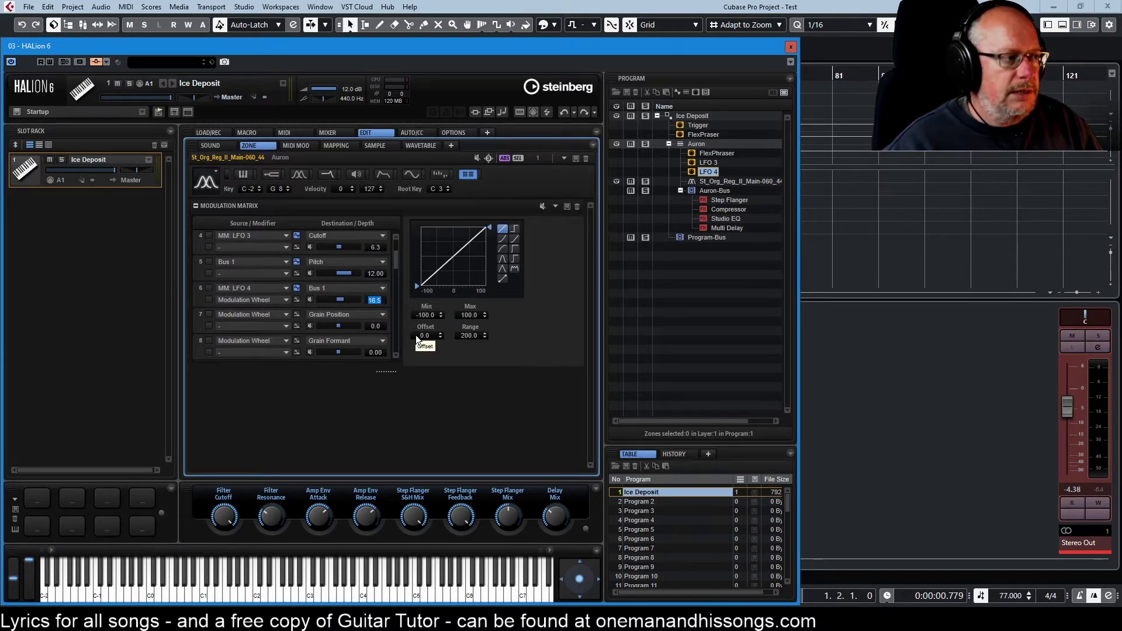
text(0)
key(Return)
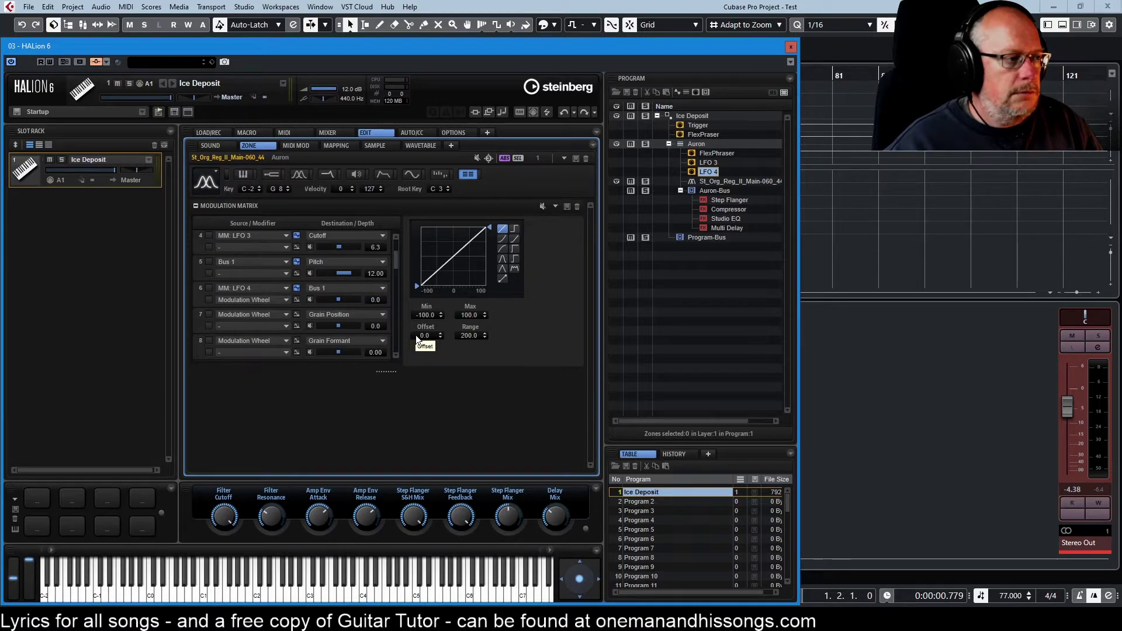
Step: Set mod wheel depths: Cutoff 36.7, Grain Duration -41.8, Grain Formant -1.05, Grain Position -19.0
scroll(339, 337, down, 3)
drag(343, 338, 348, 338)
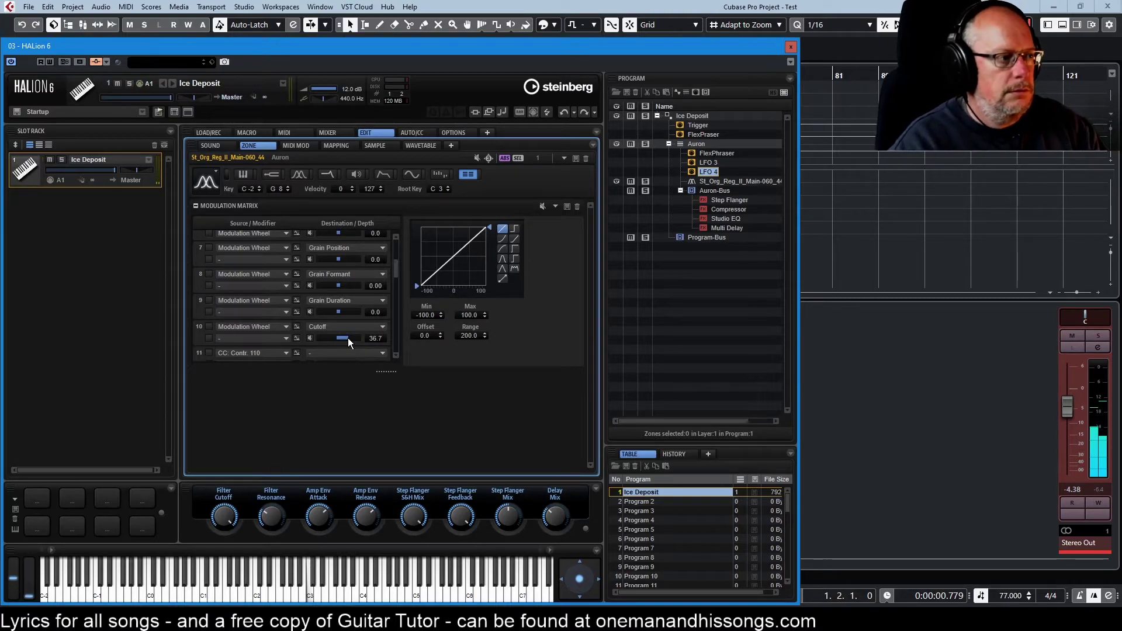
drag(349, 337, 347, 321)
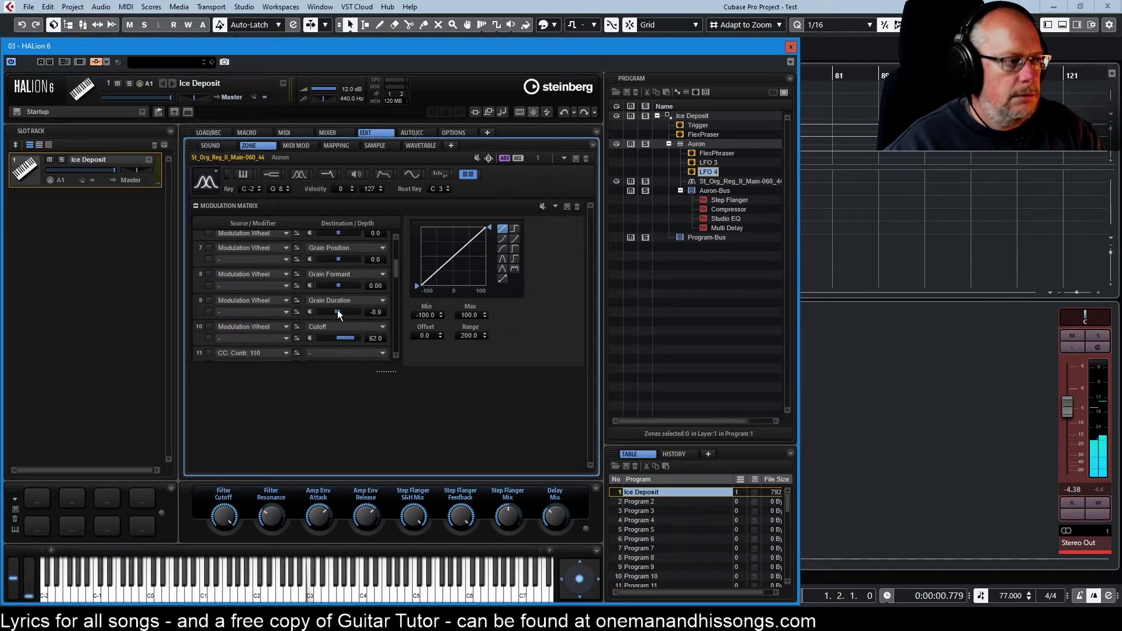
click(328, 314)
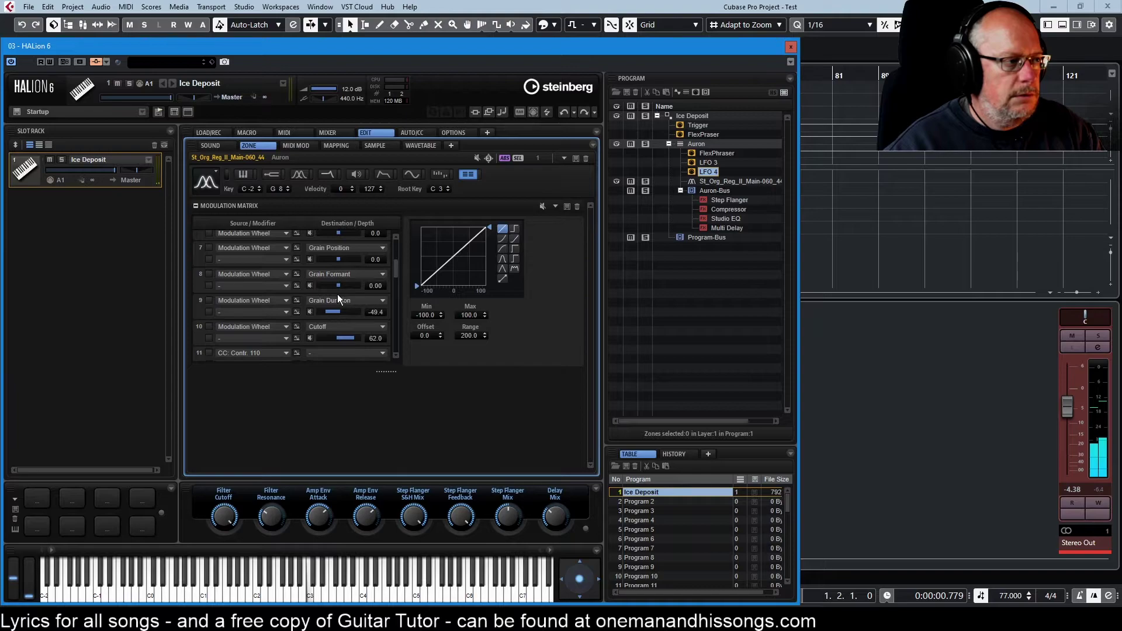
drag(339, 285, 342, 285)
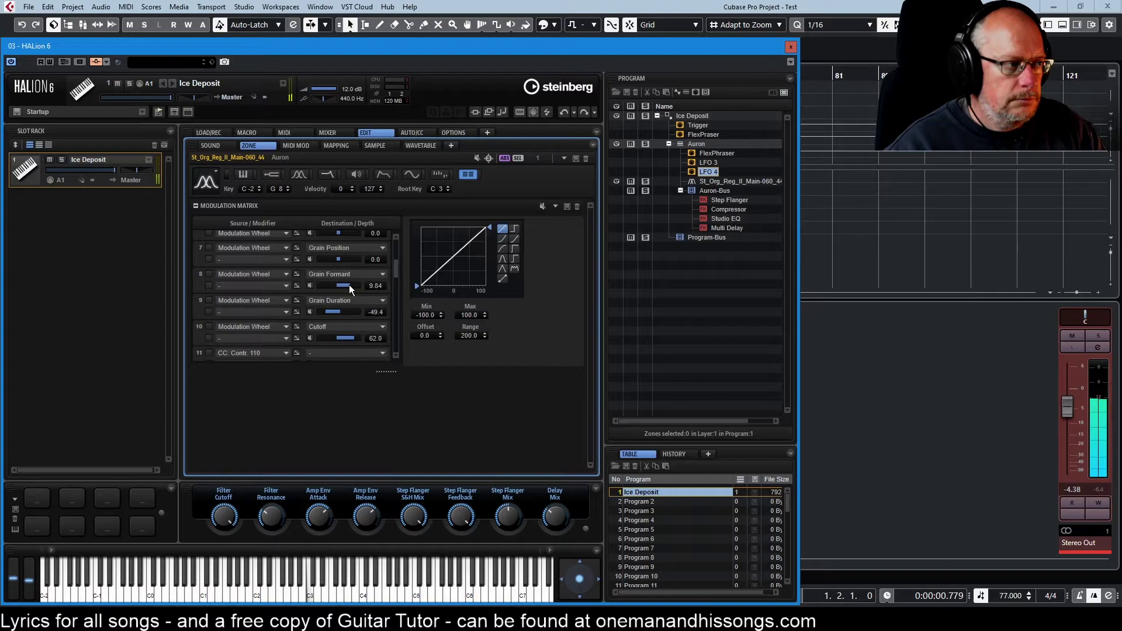
drag(348, 285, 348, 334)
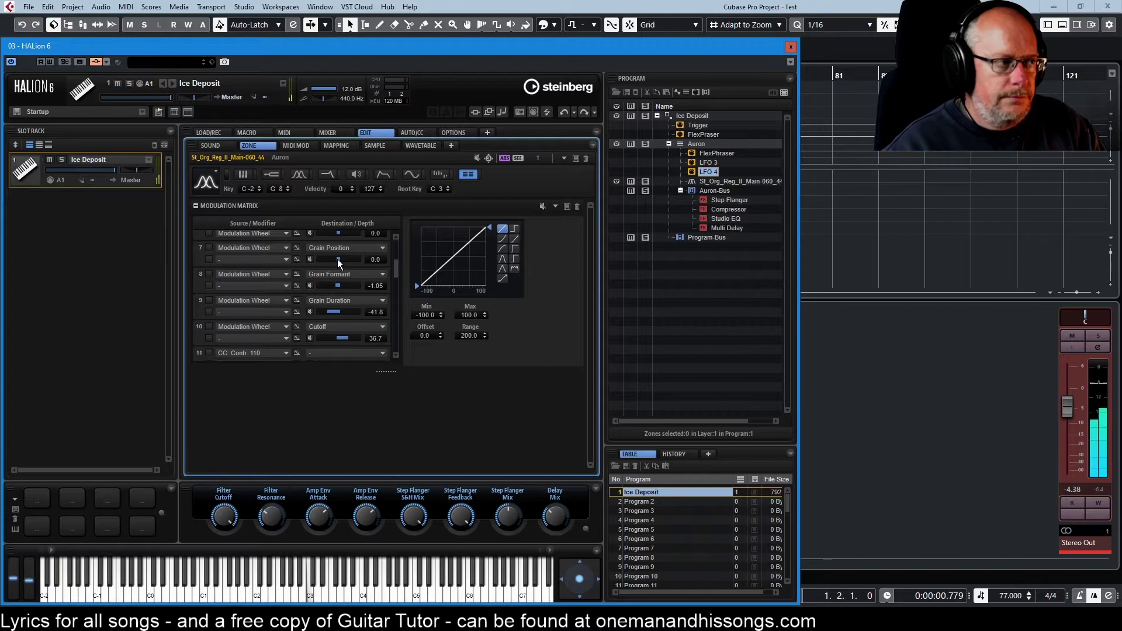
drag(337, 258, 346, 260)
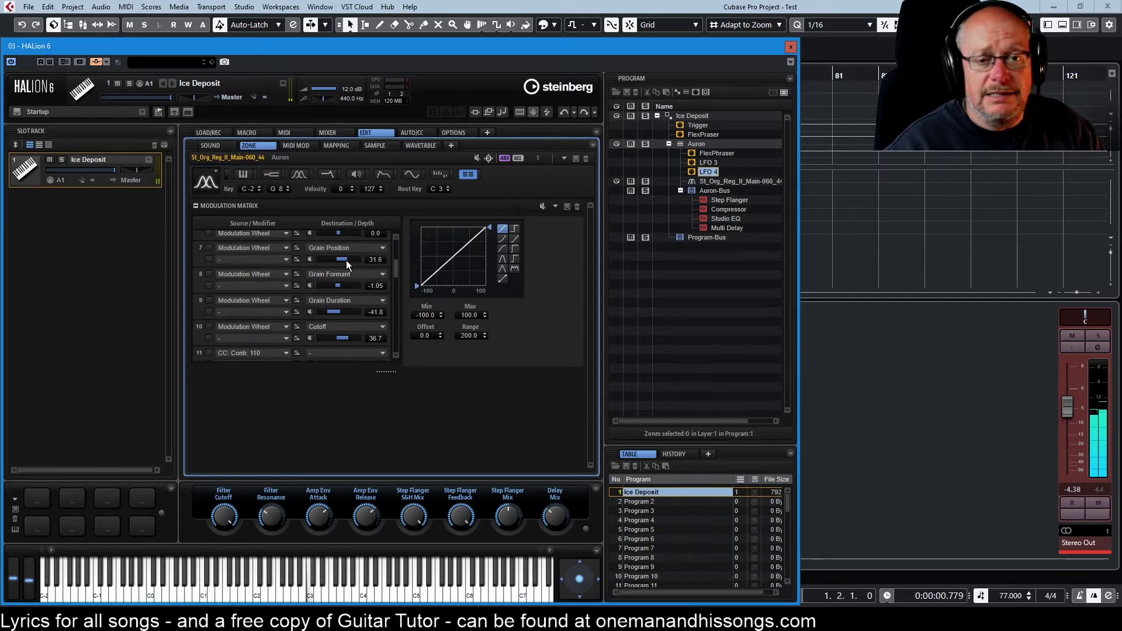
drag(346, 261, 334, 259)
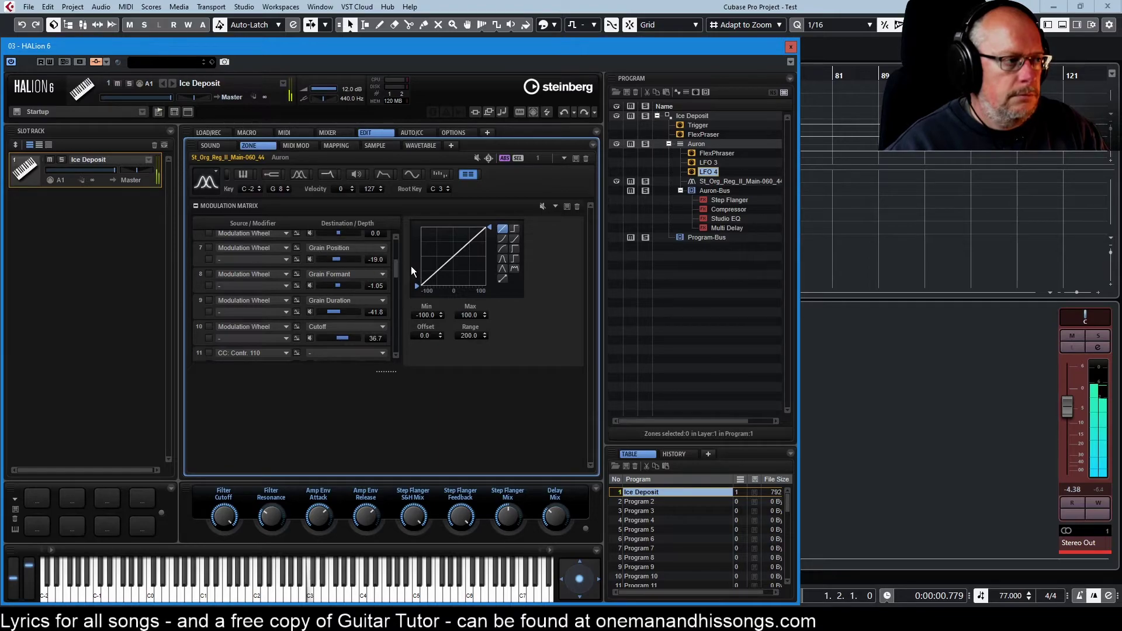
drag(395, 270, 397, 284)
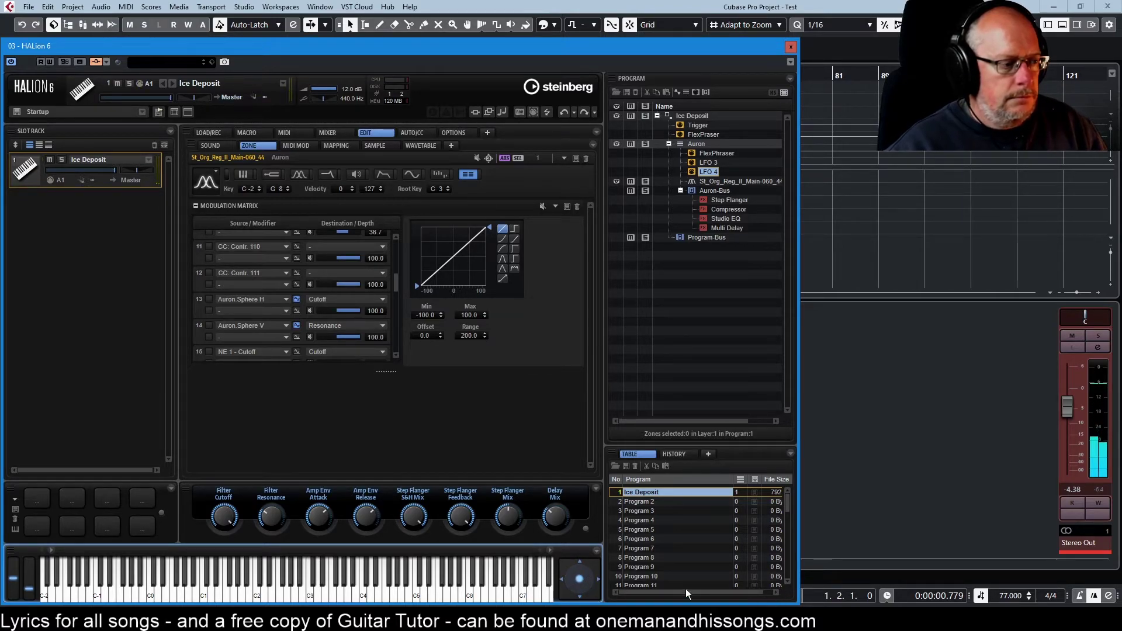
Step: Select the St_Org_Reg organ-sample zone under the Auron layer in the Program tree
scroll(382, 273, up, 3)
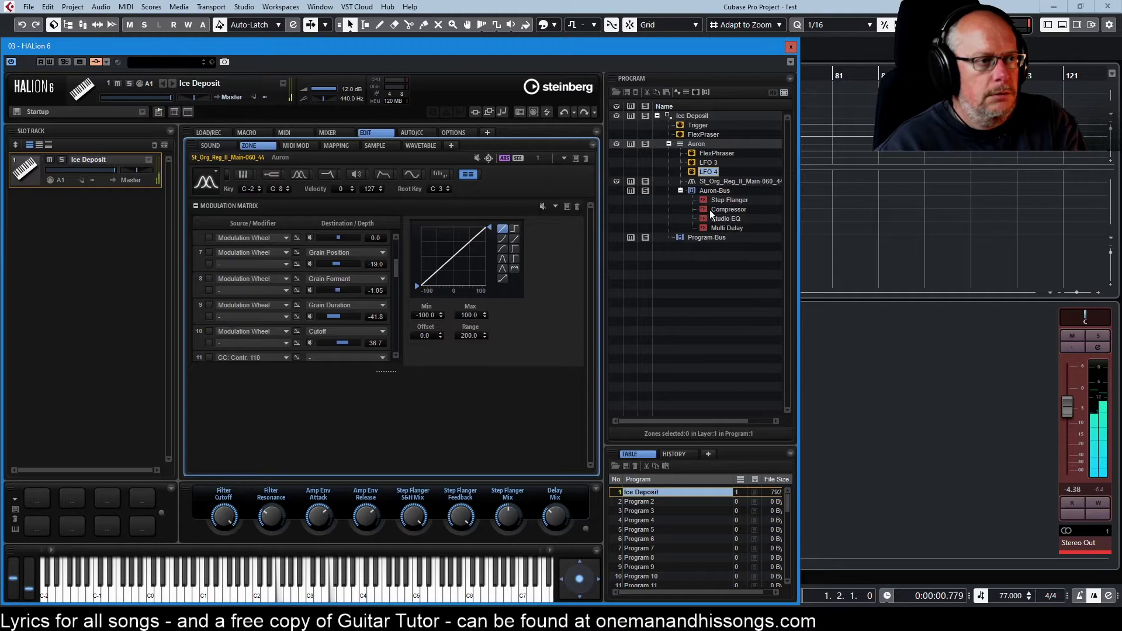
click(701, 182)
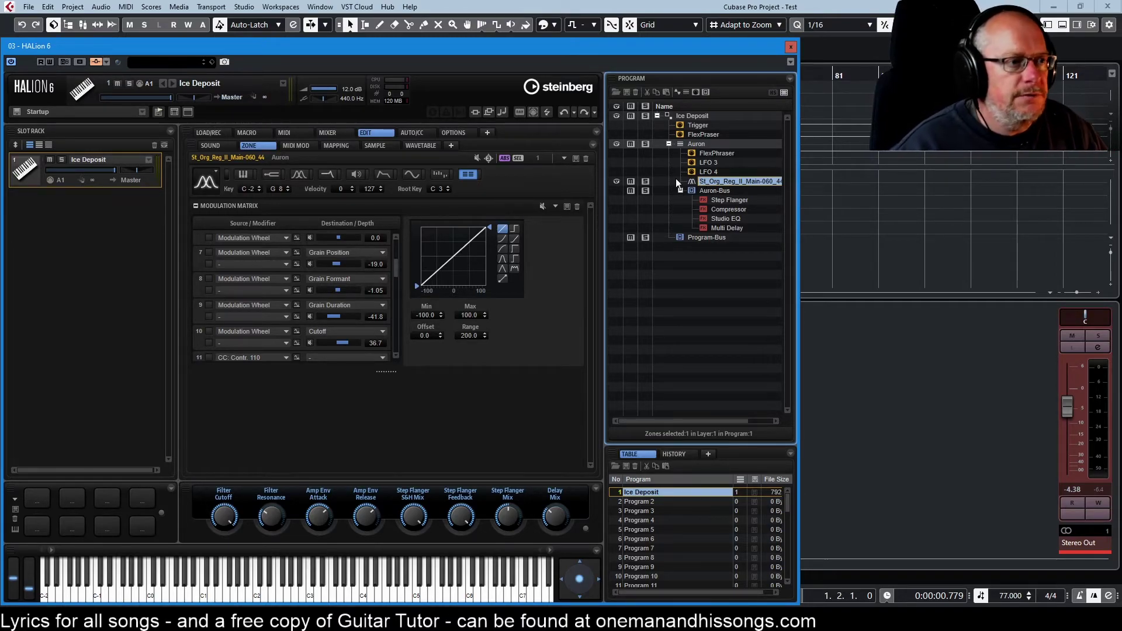
Step: Set the Step Flanger to 74% depth, 0.48 Hz rate, 75% mix and slightly lower tone
click(721, 201)
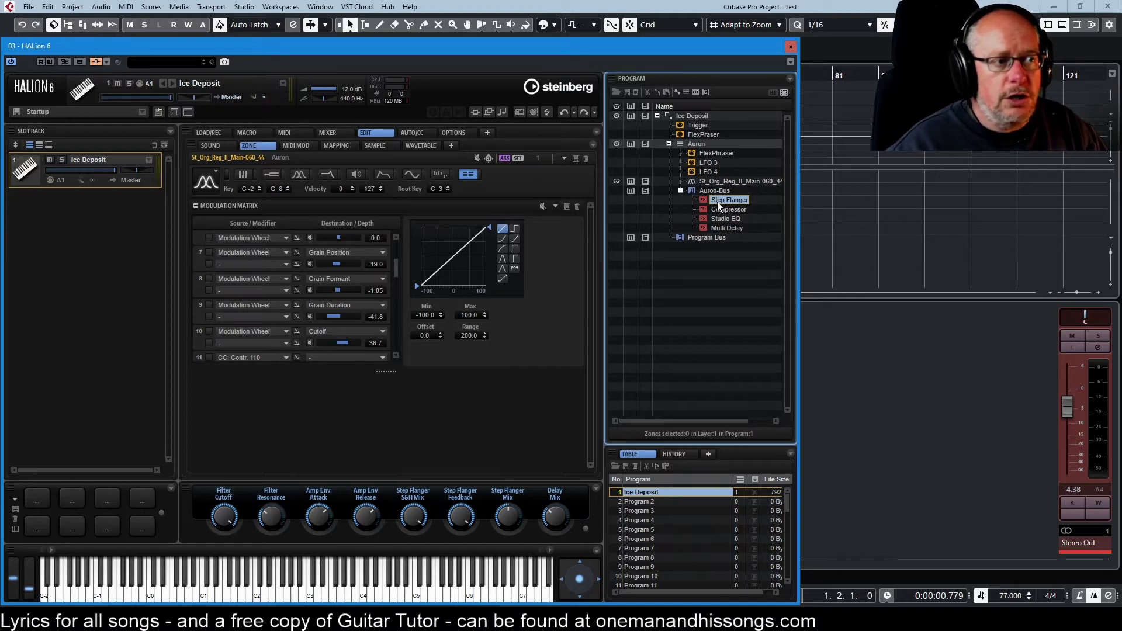
click(706, 206)
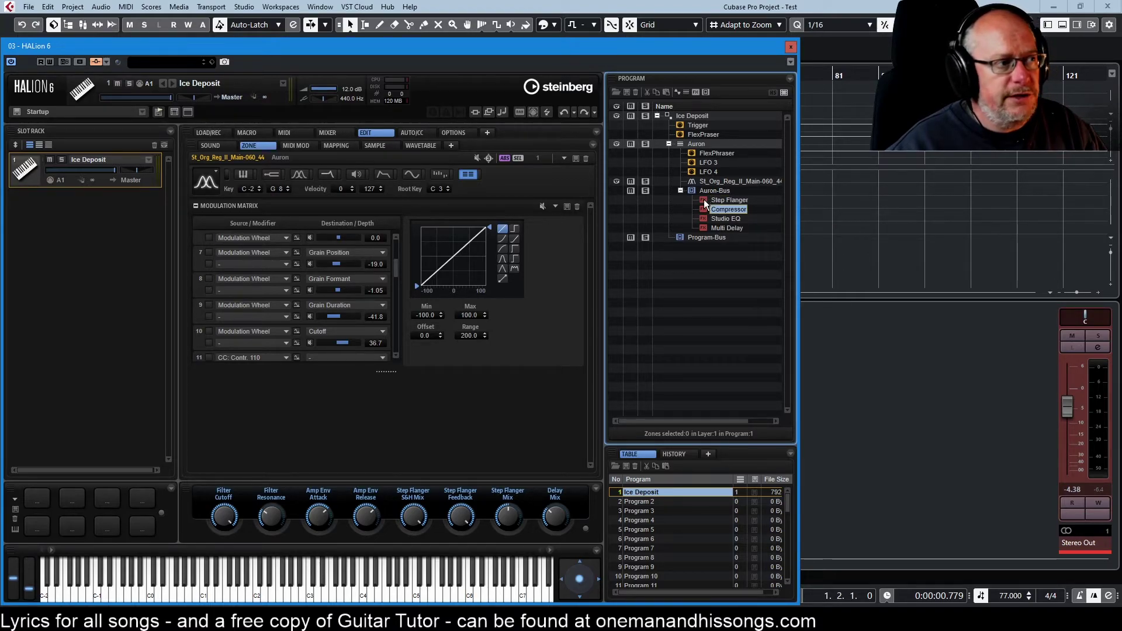
click(705, 200)
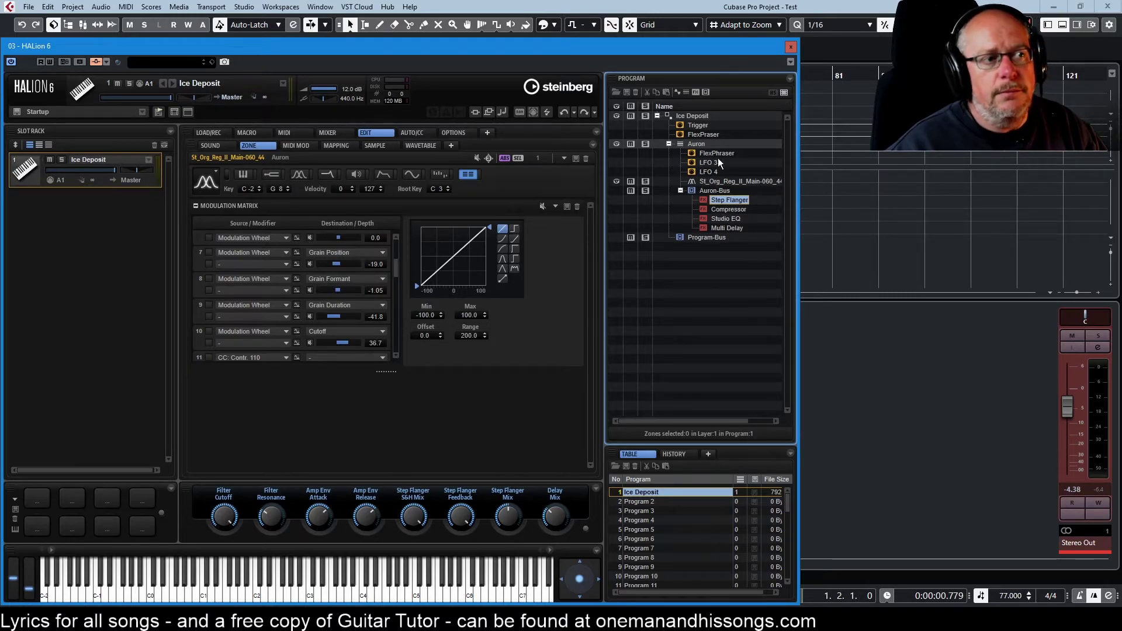
click(211, 146)
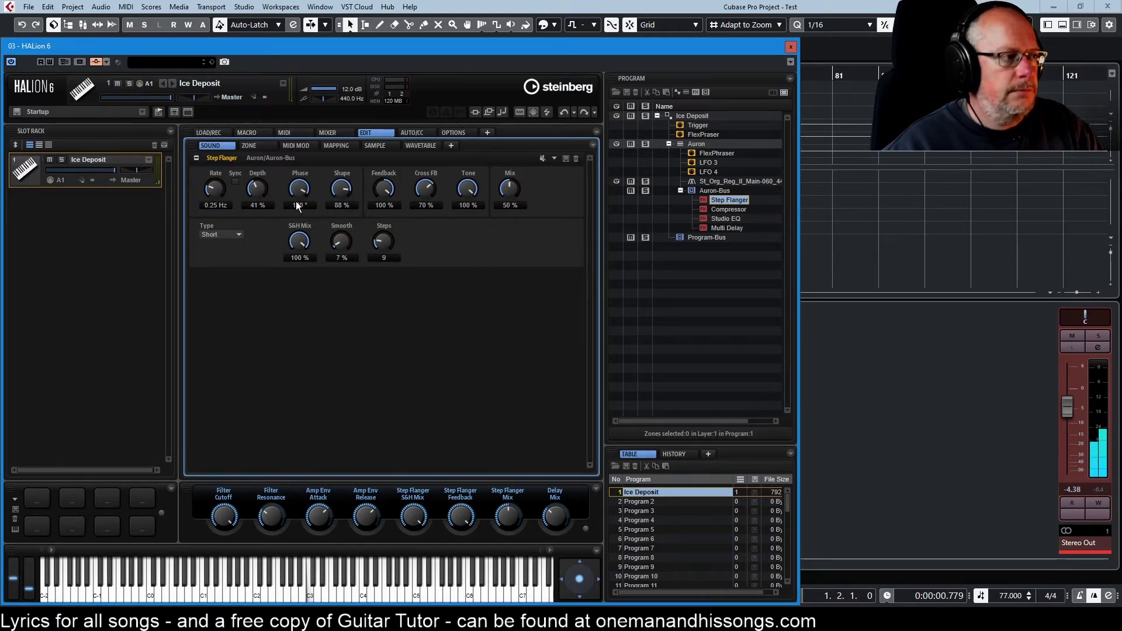
drag(257, 188, 219, 181)
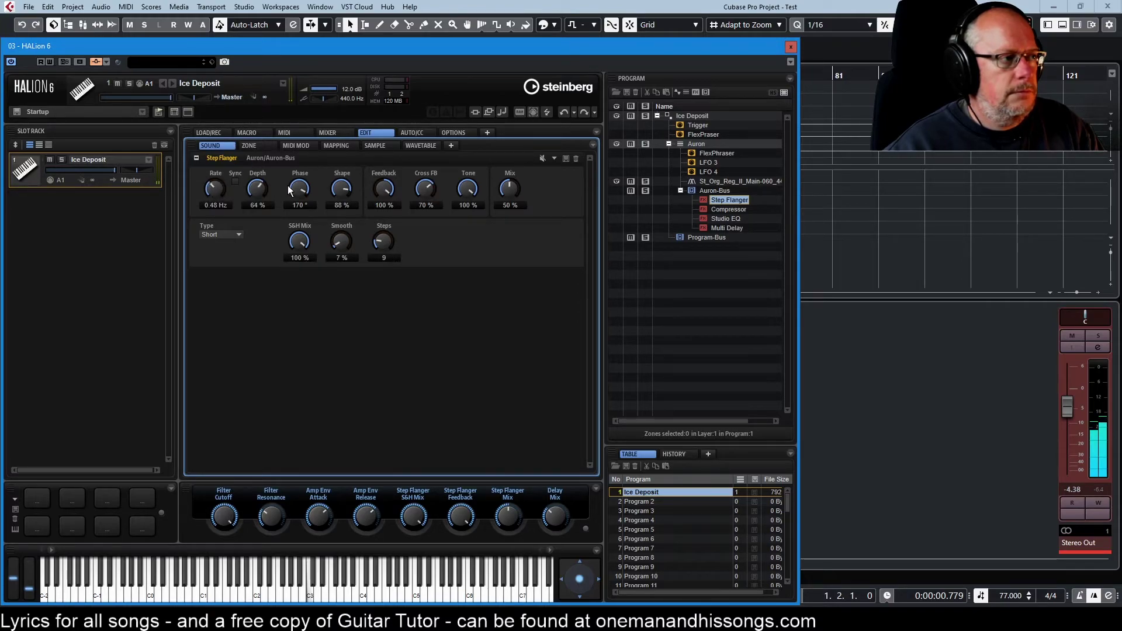
drag(300, 188, 304, 194)
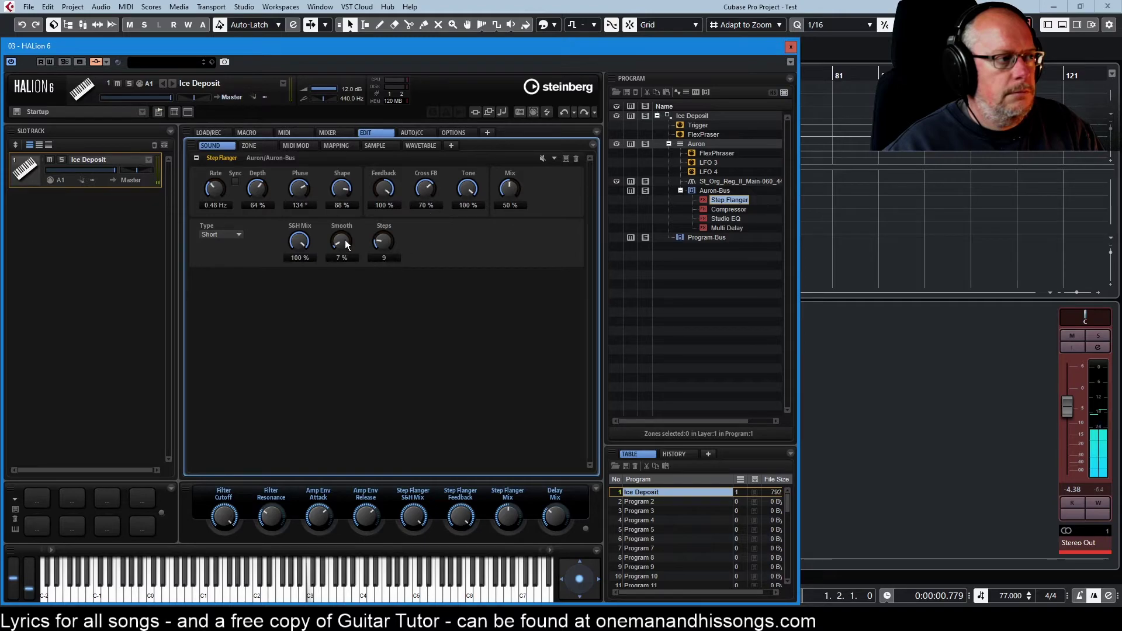
drag(505, 190, 507, 158)
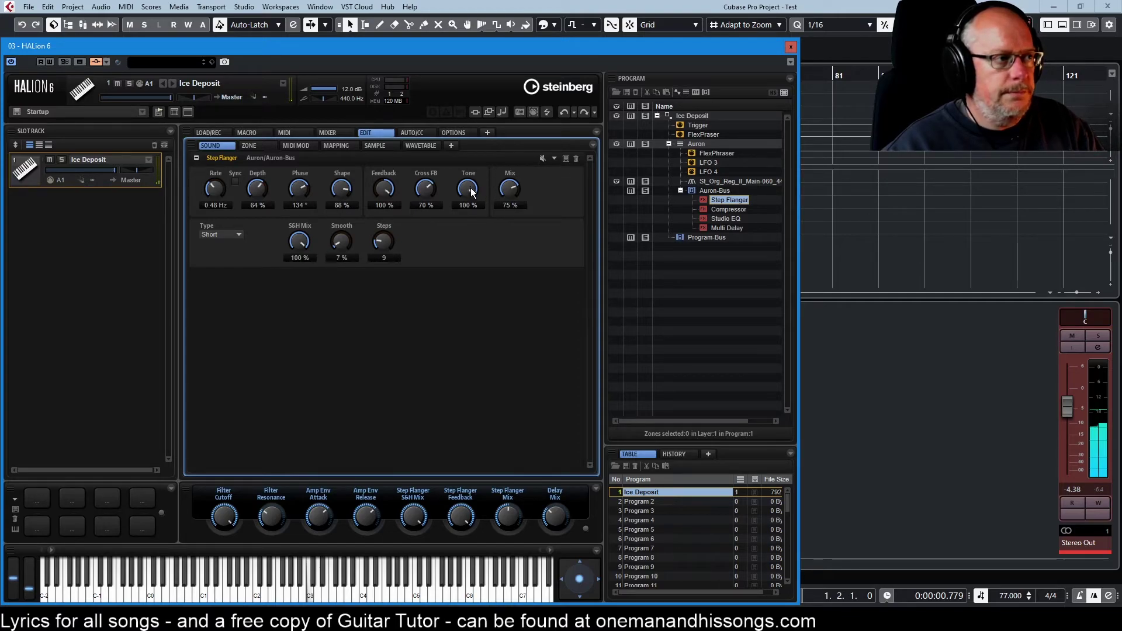
drag(471, 194, 430, 177)
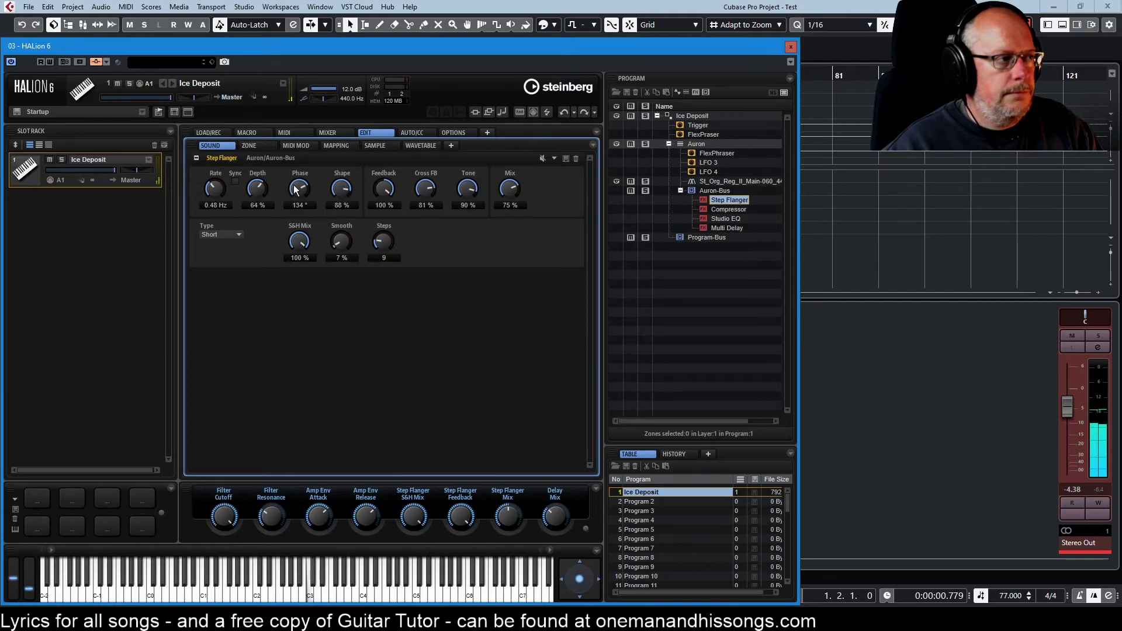
drag(259, 187, 263, 176)
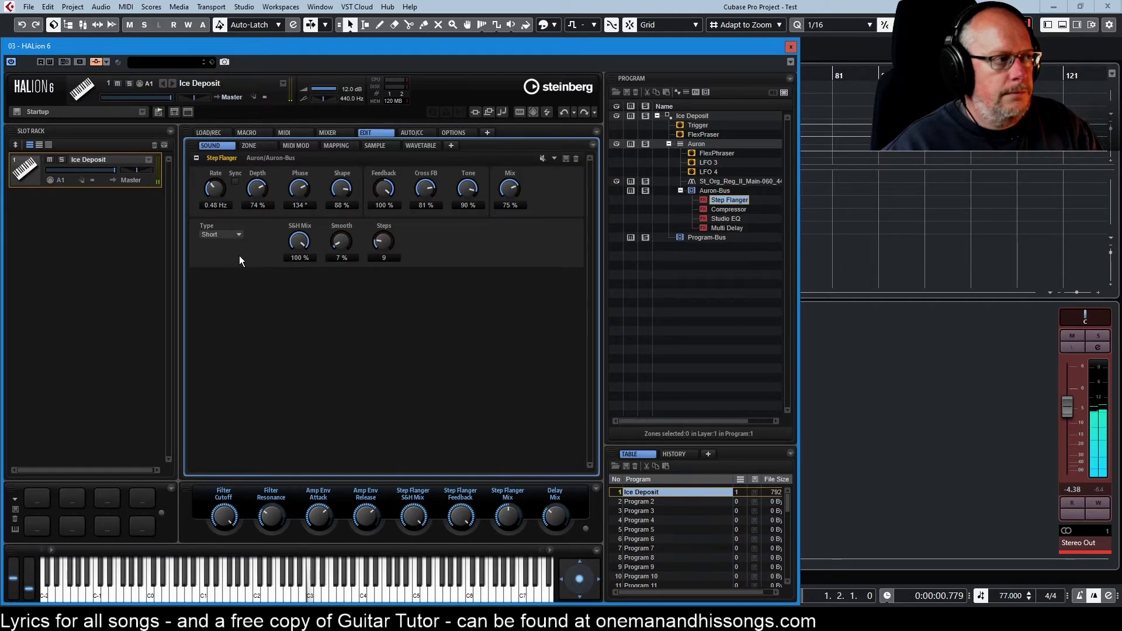
click(725, 209)
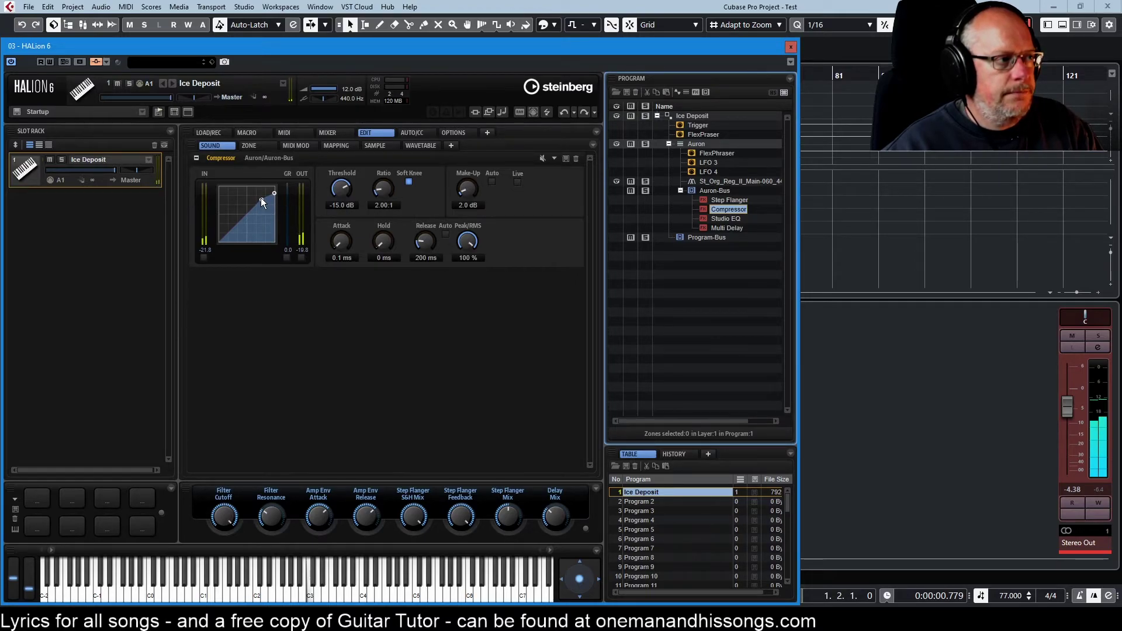
Step: Dial the compressor to -16.6 dB threshold, 2.17:1 ratio, 10.6 dB make-up, 21.6 ms attack, 1250 ms hold, 507 ms release
mouse_move(260, 197)
mouse_down()
mouse_move(257, 221)
mouse_move(237, 220)
mouse_move(246, 205)
mouse_up()
drag(345, 248, 344, 194)
drag(422, 240, 379, 229)
drag(381, 183, 353, 213)
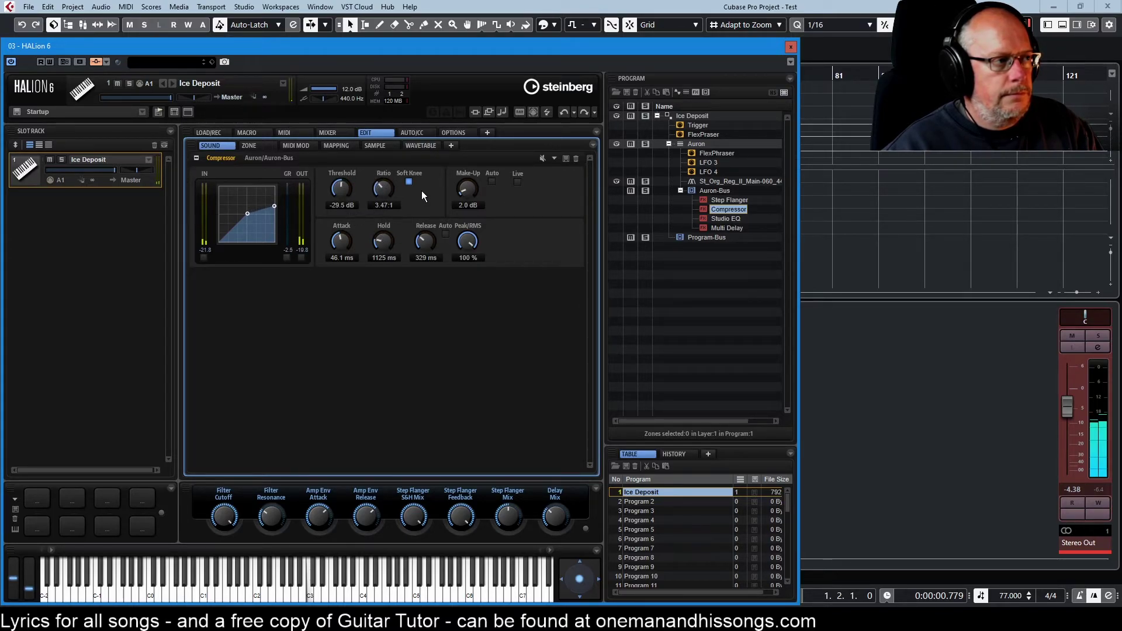
drag(465, 188, 460, 142)
drag(425, 241, 425, 205)
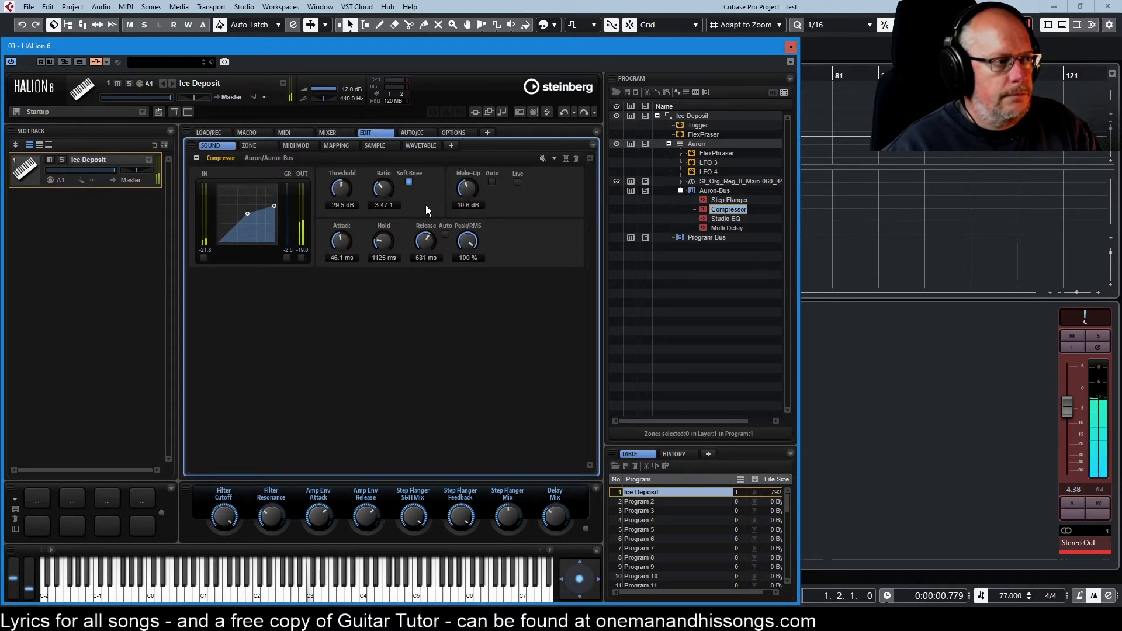
drag(385, 241, 343, 273)
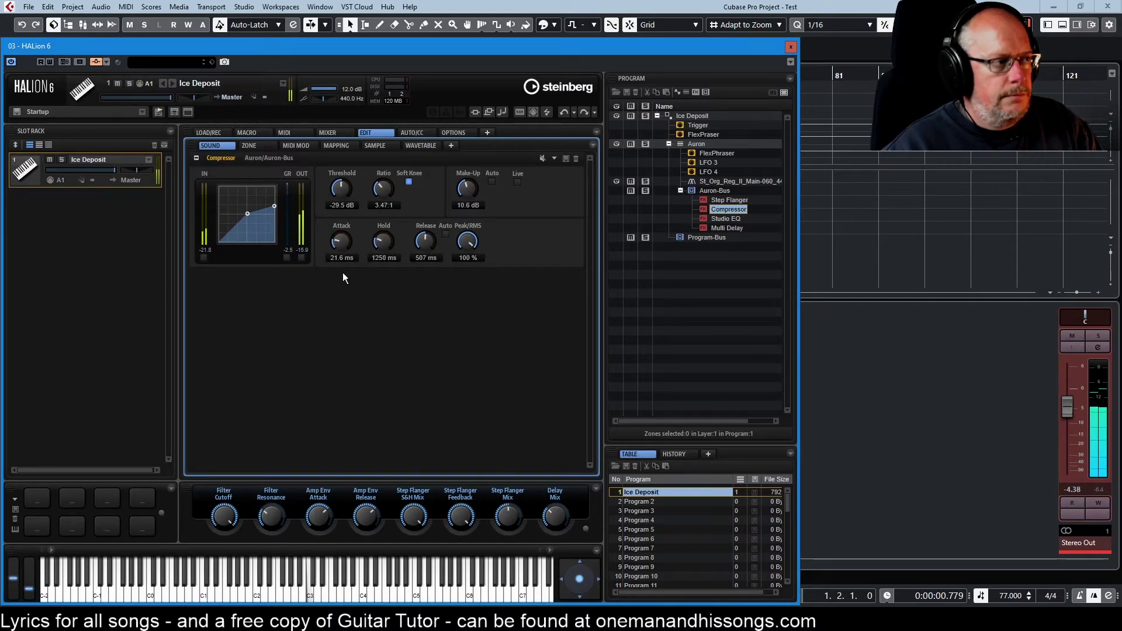
drag(344, 188, 383, 221)
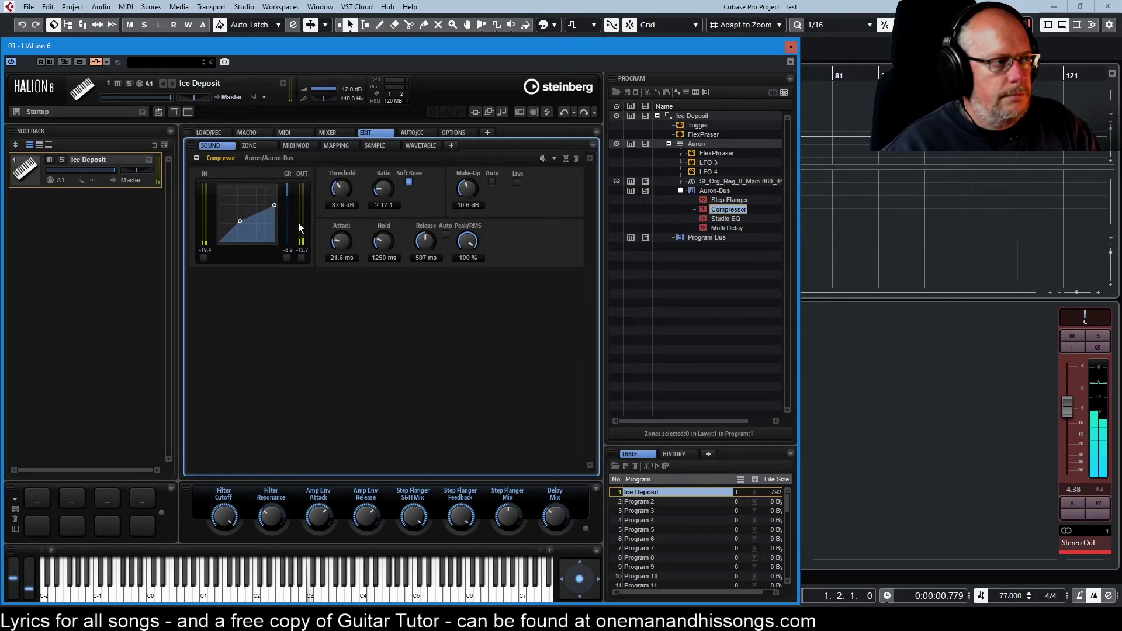
drag(245, 219, 261, 200)
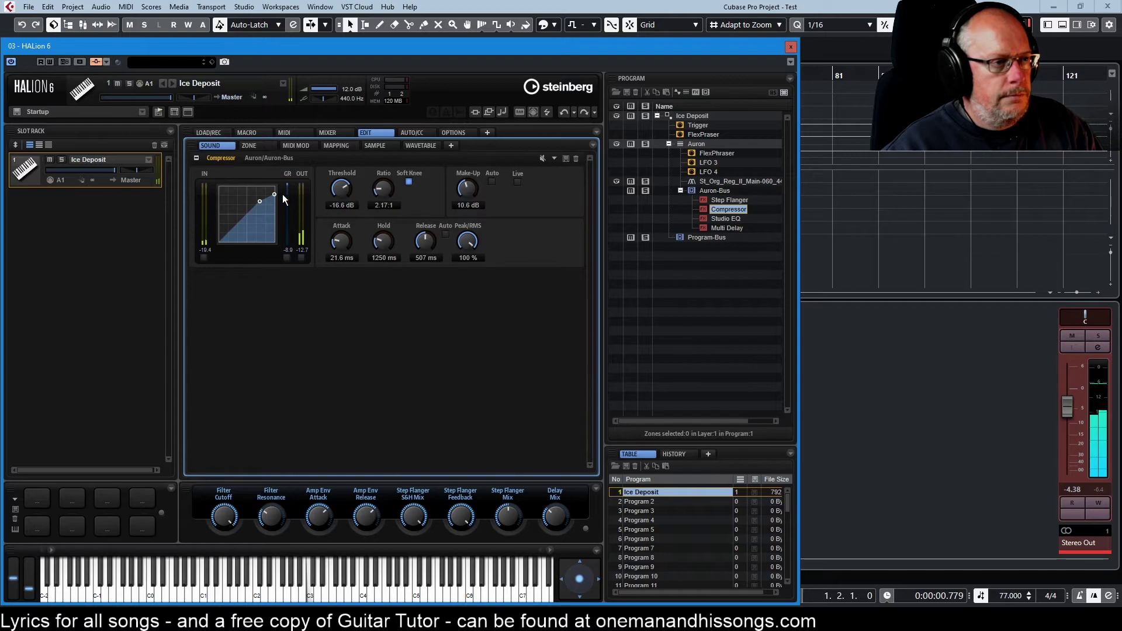
Step: Shape the Studio EQ to 64 Hz +10.4, 1060 Hz -7.8, 4455 Hz +12.0 and 10688 Hz -6.5 dB
click(729, 219)
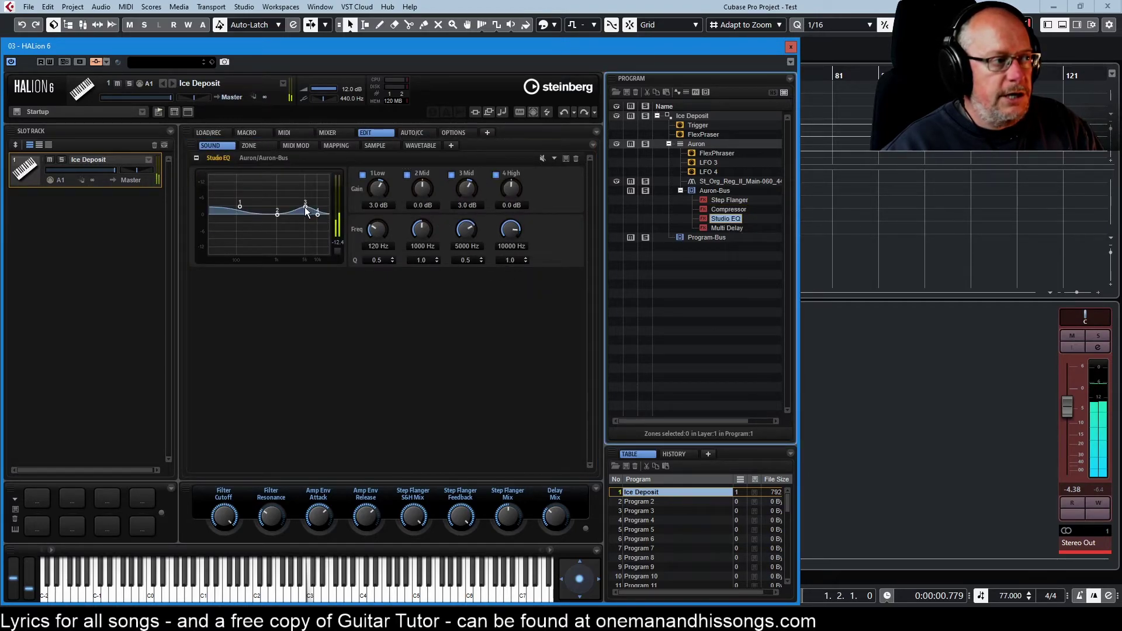
drag(305, 207, 303, 174)
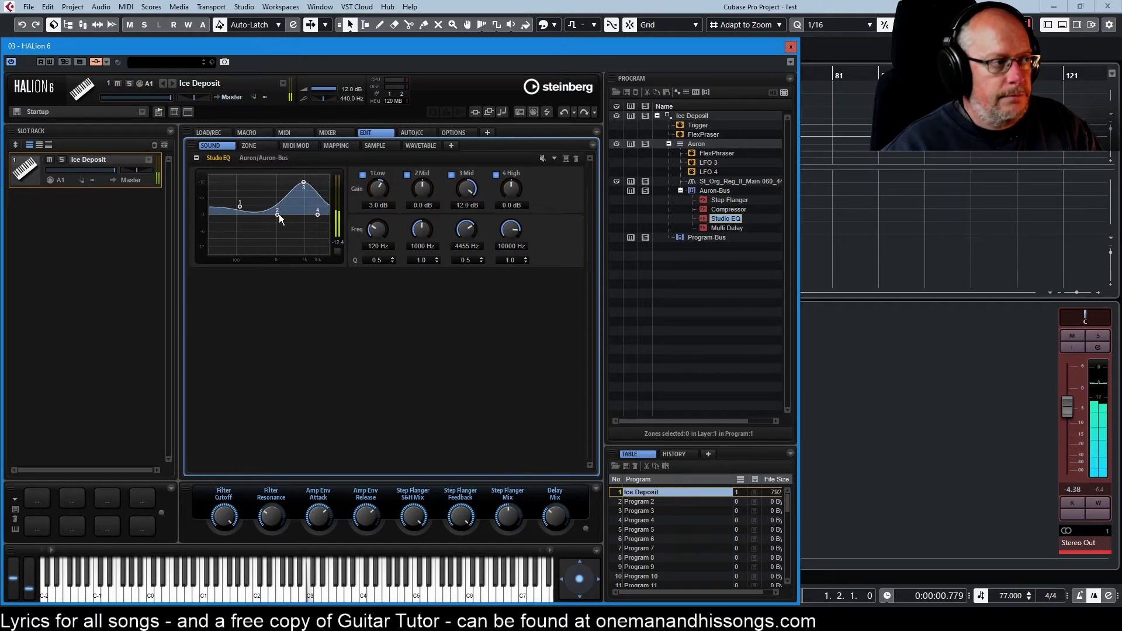
drag(278, 214, 233, 191)
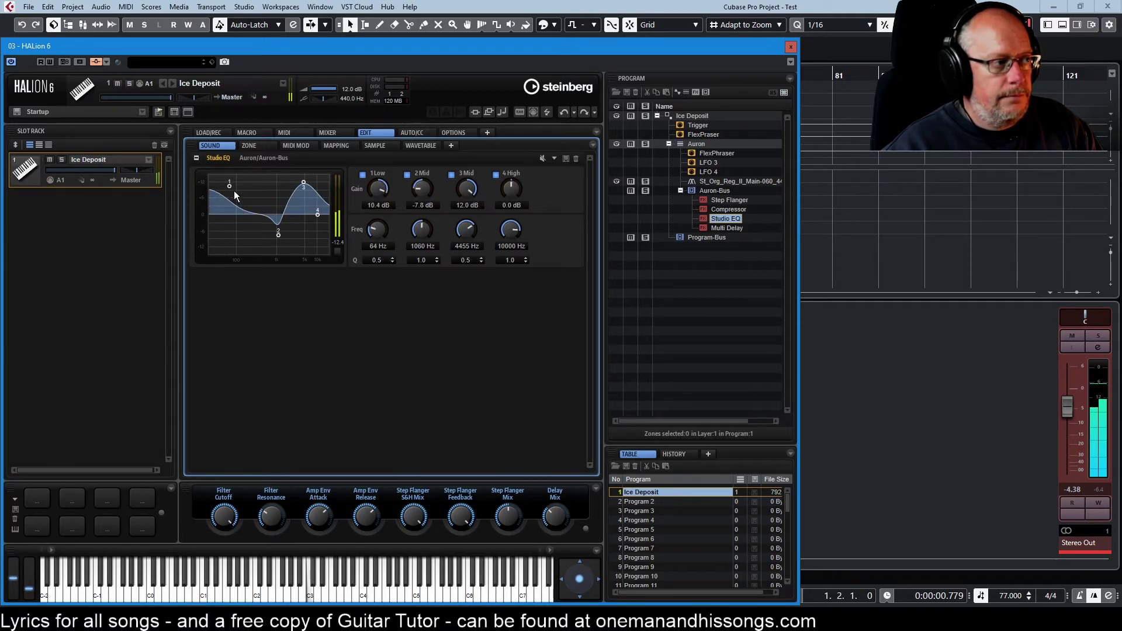
drag(319, 216, 319, 234)
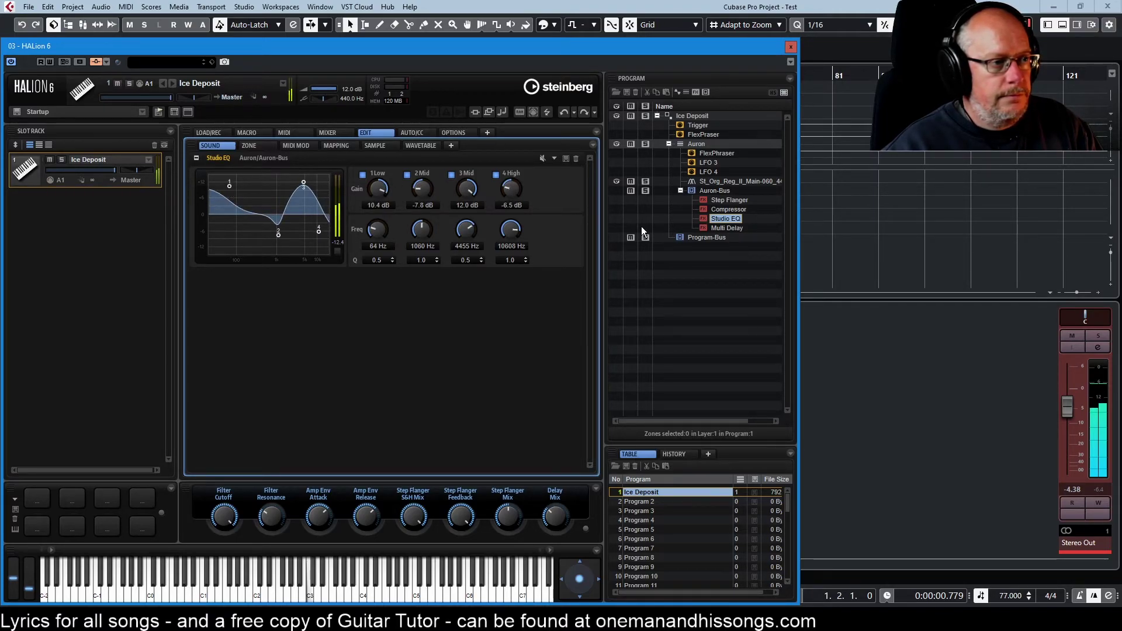
Step: Set the Multi Delay to 1/8D time, 58 % mix, 47 % feedback, L/R offset and 555 Hz low cut
click(728, 227)
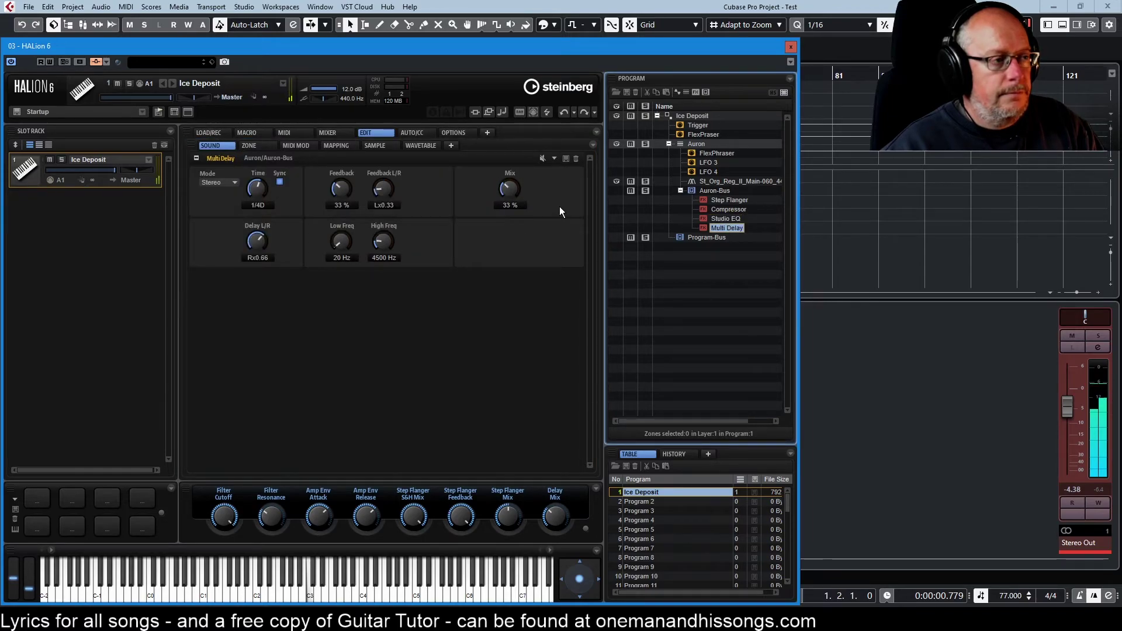
drag(517, 190, 507, 157)
drag(391, 156, 350, 215)
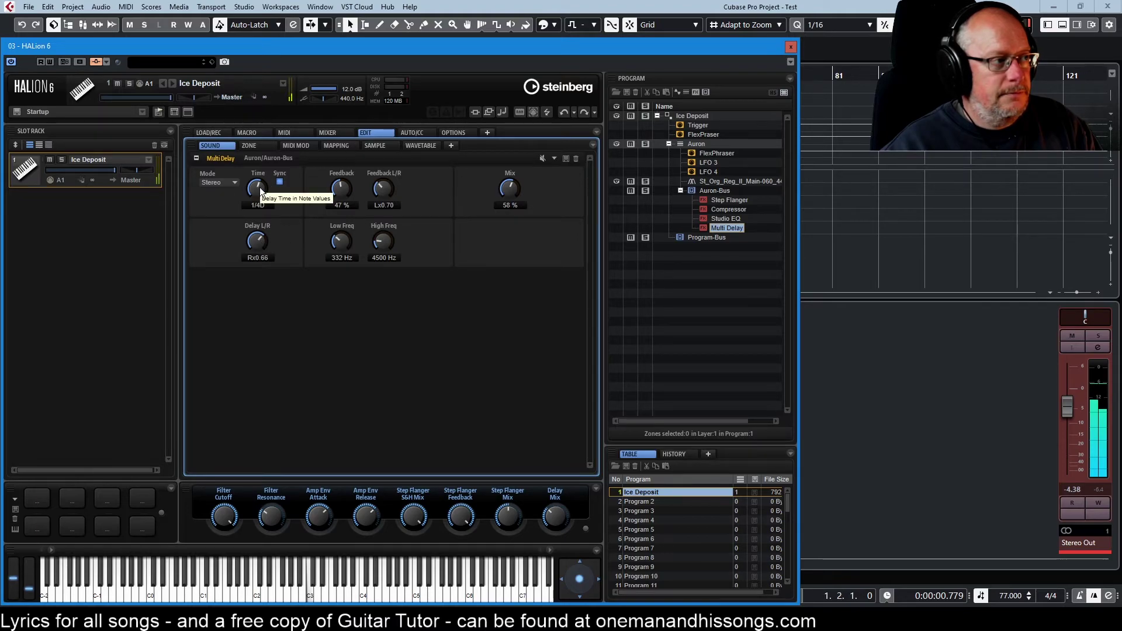
mouse_move(259, 187)
mouse_down()
mouse_move(261, 176)
mouse_move(258, 197)
mouse_move(259, 186)
mouse_up()
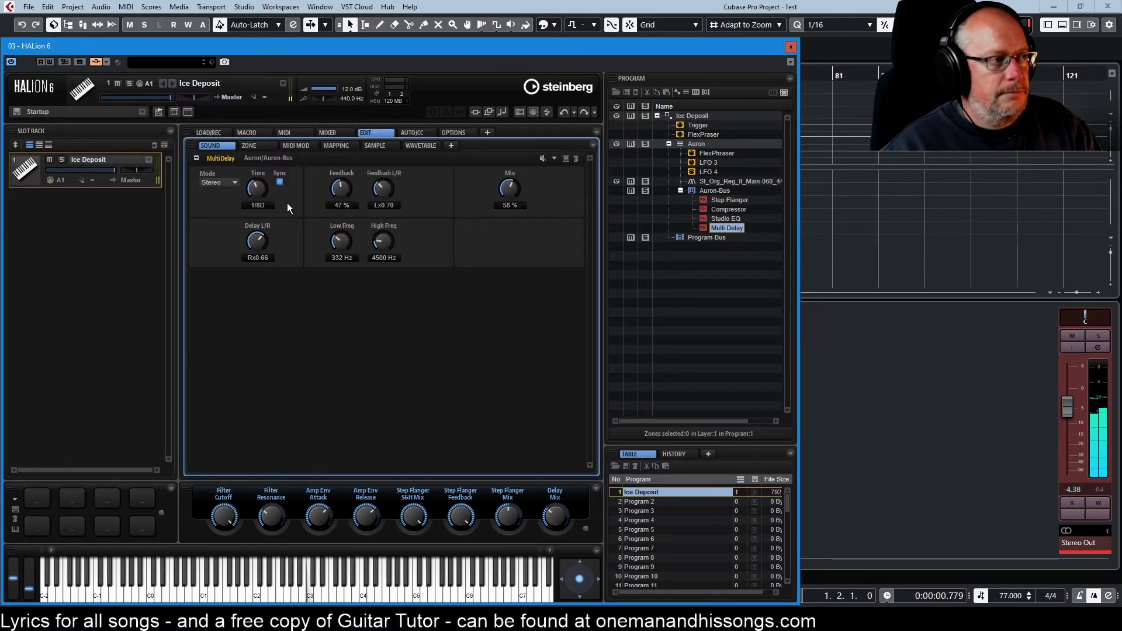
drag(255, 244, 261, 264)
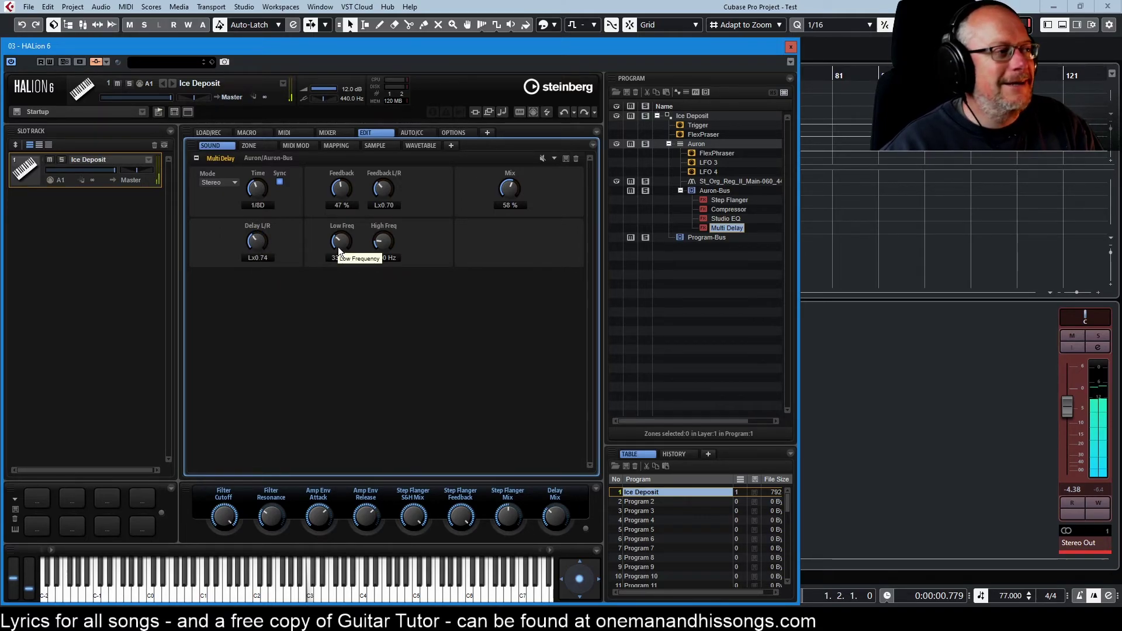
drag(337, 218, 338, 209)
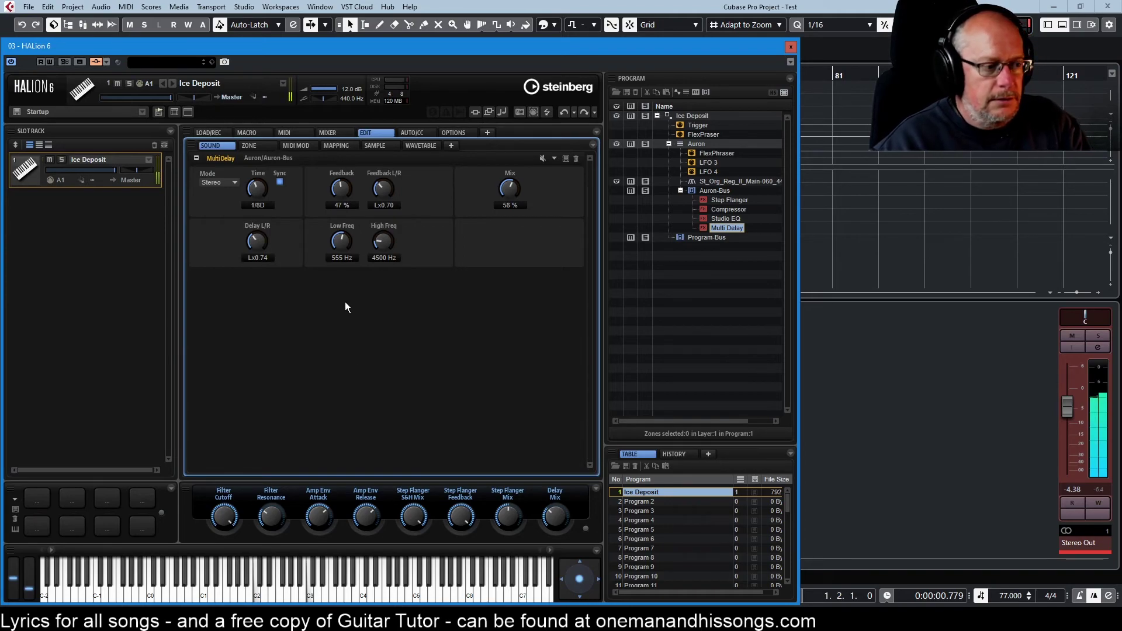
Step: Audition the delayed sound with pitch and modulation wheel moves, then return to the zone's modulation matrix
click(580, 580)
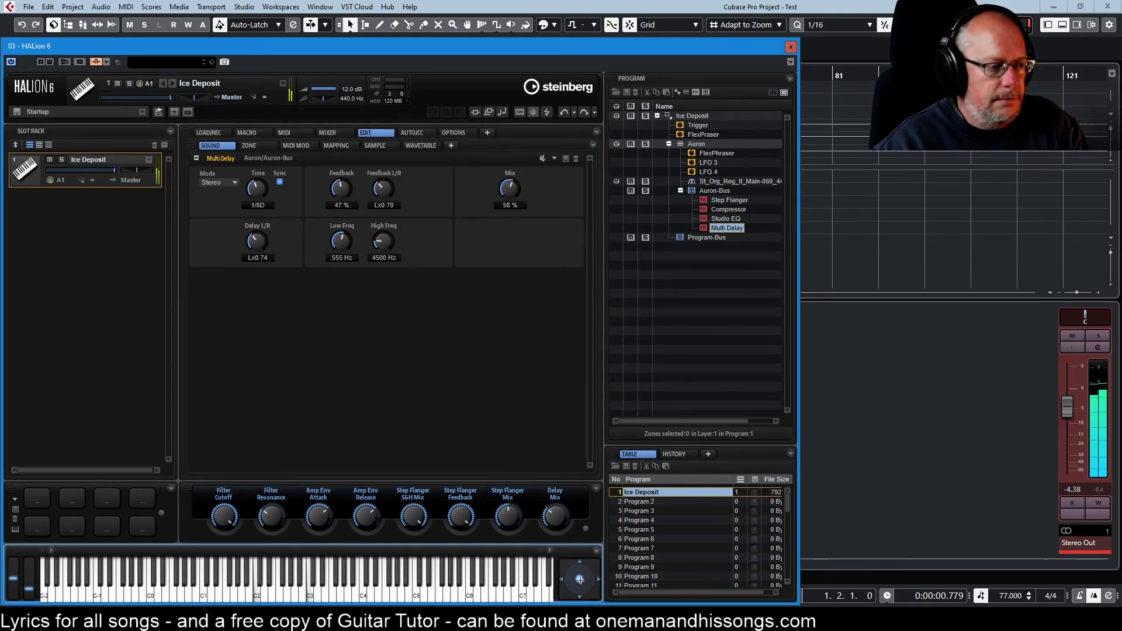
mouse_move(581, 589)
mouse_down()
mouse_move(601, 571)
mouse_move(602, 587)
mouse_move(586, 589)
mouse_up()
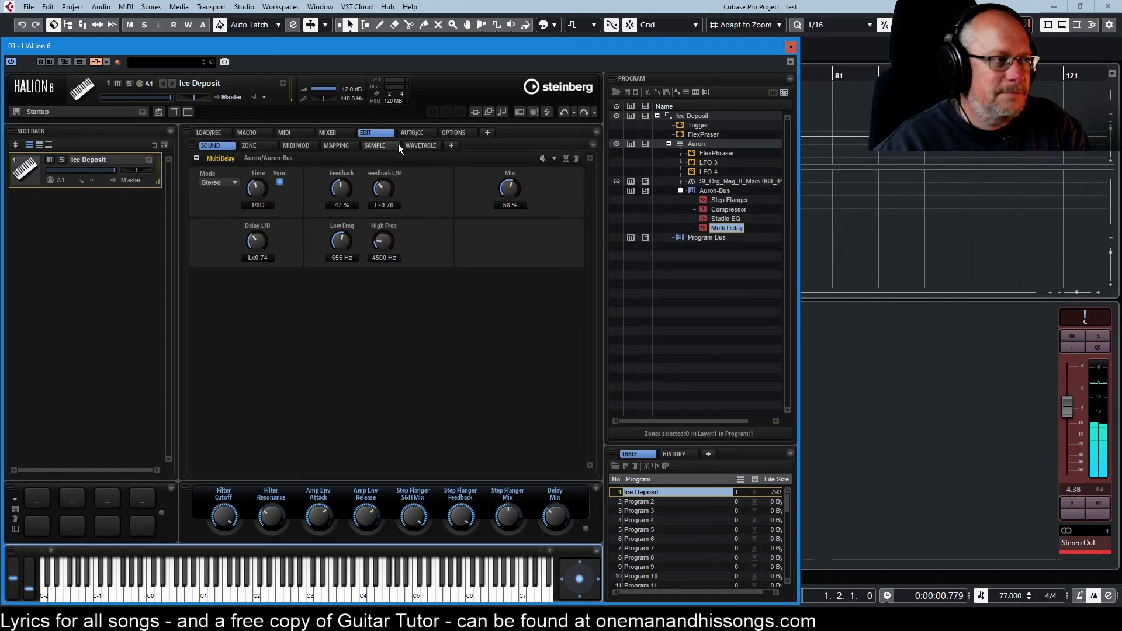
click(244, 144)
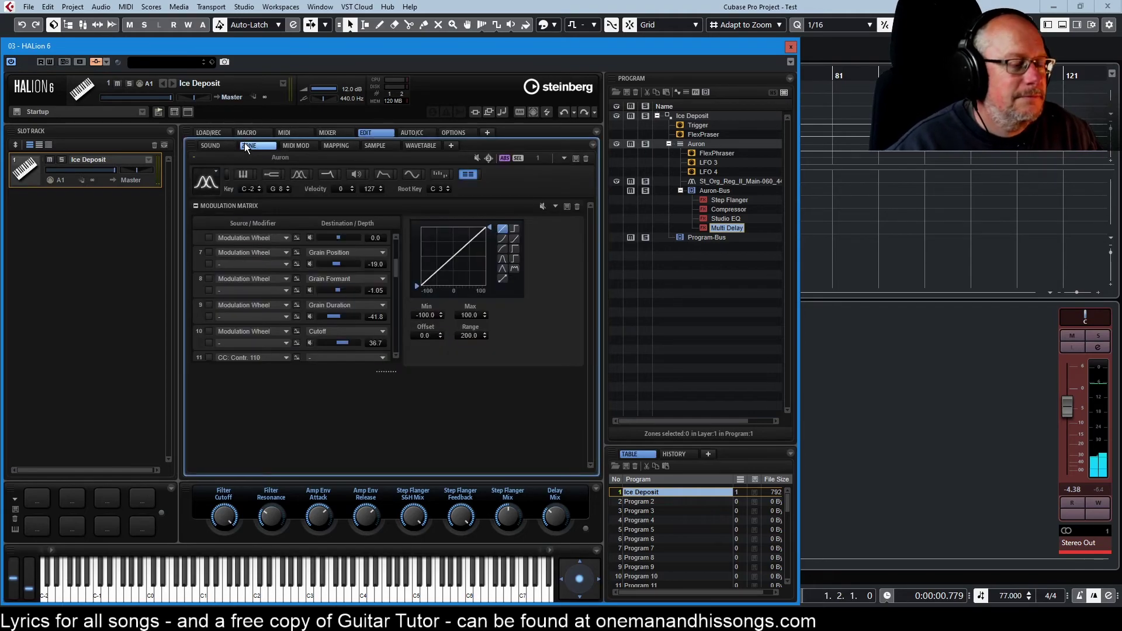
Step: Select the Program-Bus and show Ice Deposit's Auron macro page
key(Down)
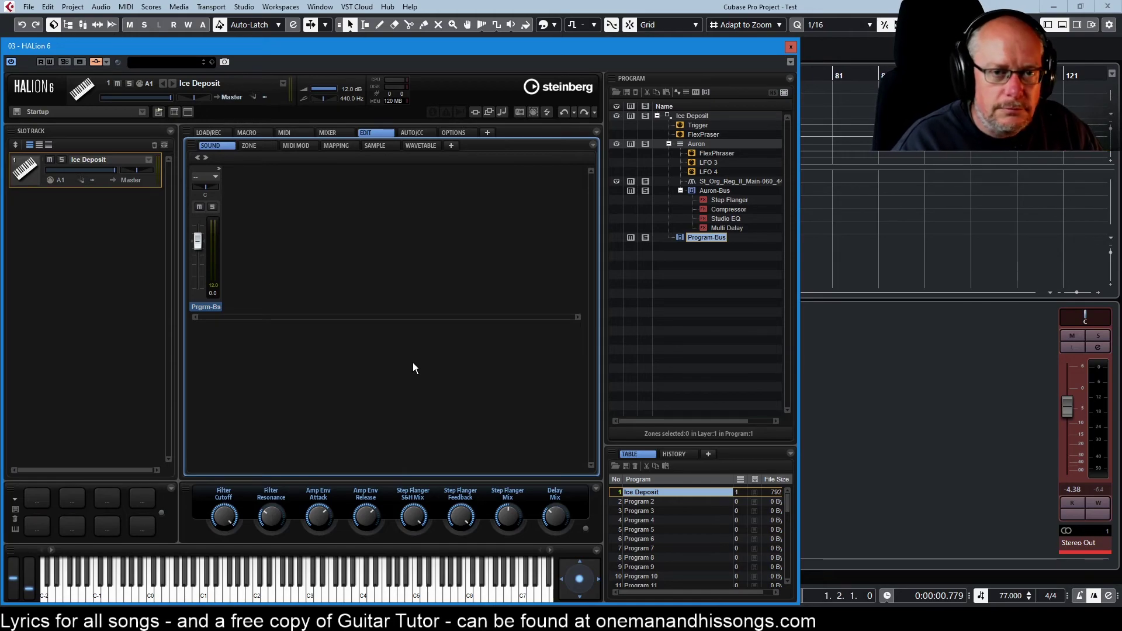
click(248, 133)
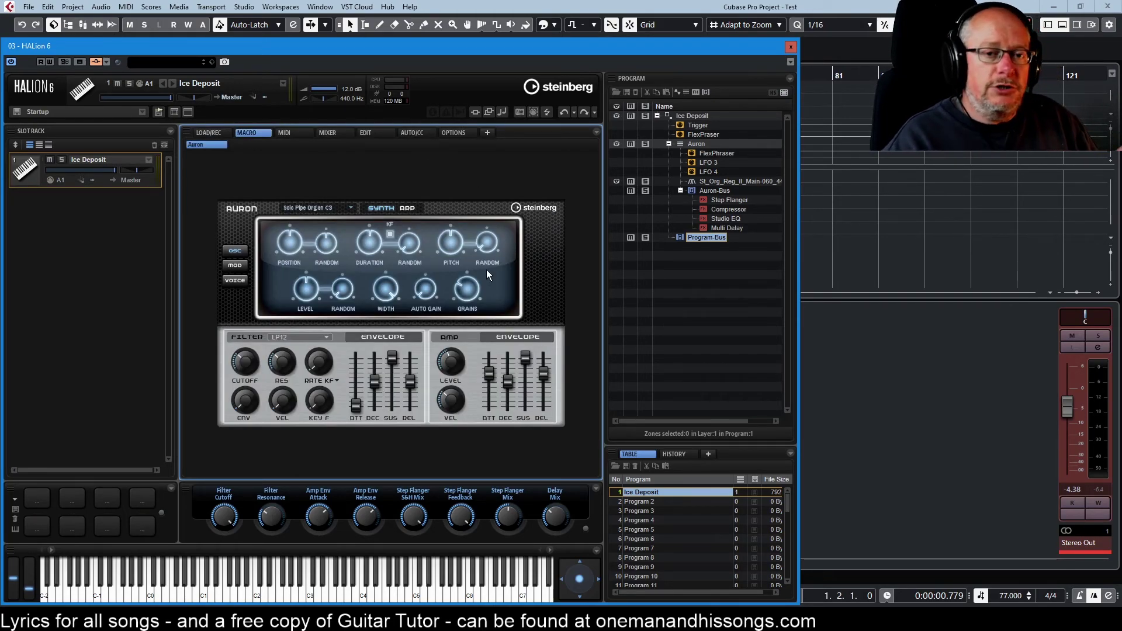